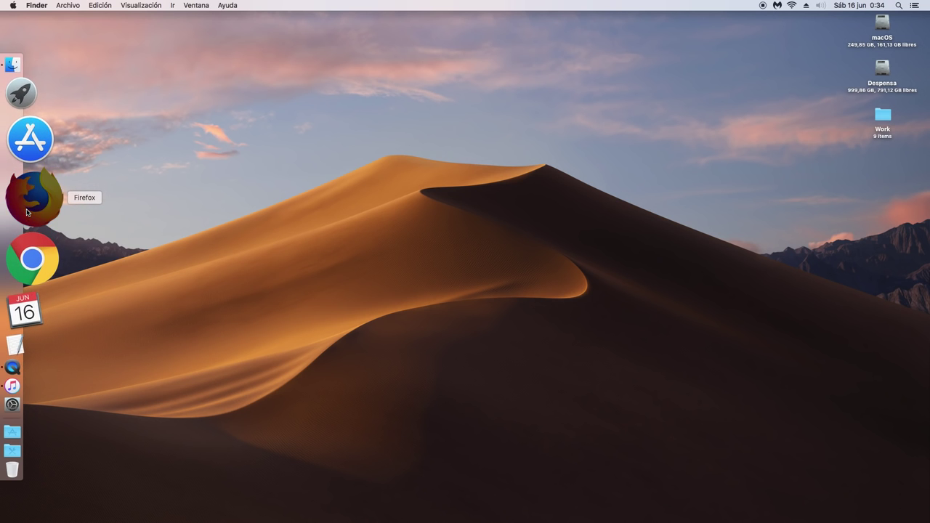
Open Firefox and load the deepin.org website
{"action": "left_click", "coordinate": [27, 211]}
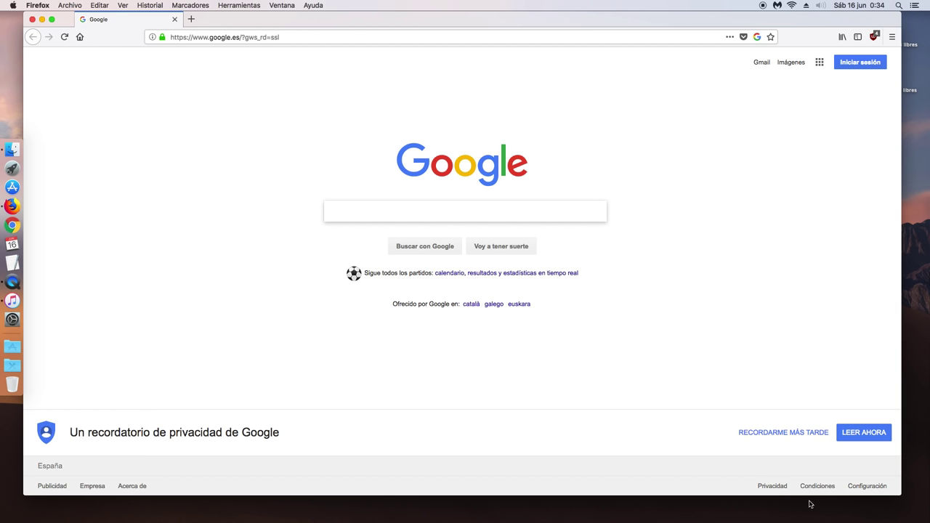
{"action": "left_click_drag", "start_coordinate": [347, 19], "coordinate": [355, 21]}
{"action": "left_click", "coordinate": [314, 40]}
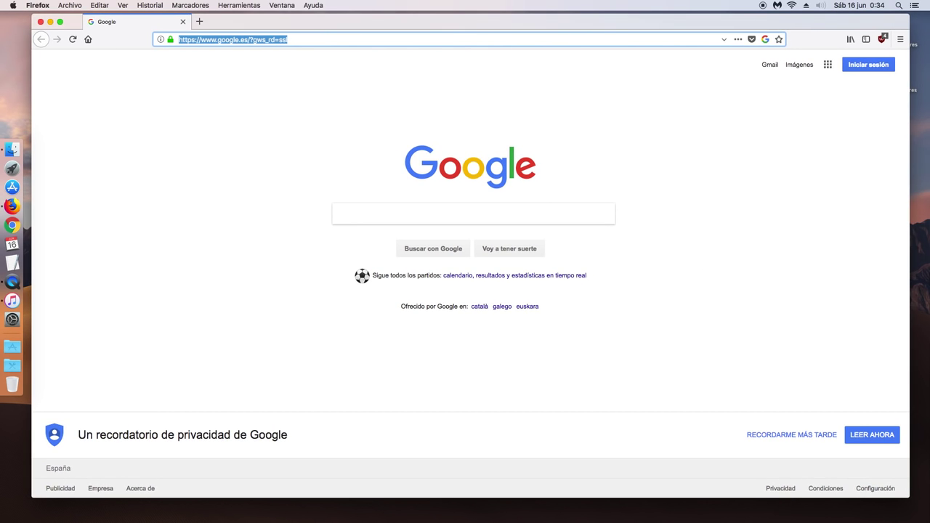
{"action": "type", "text": "deepin.org"}
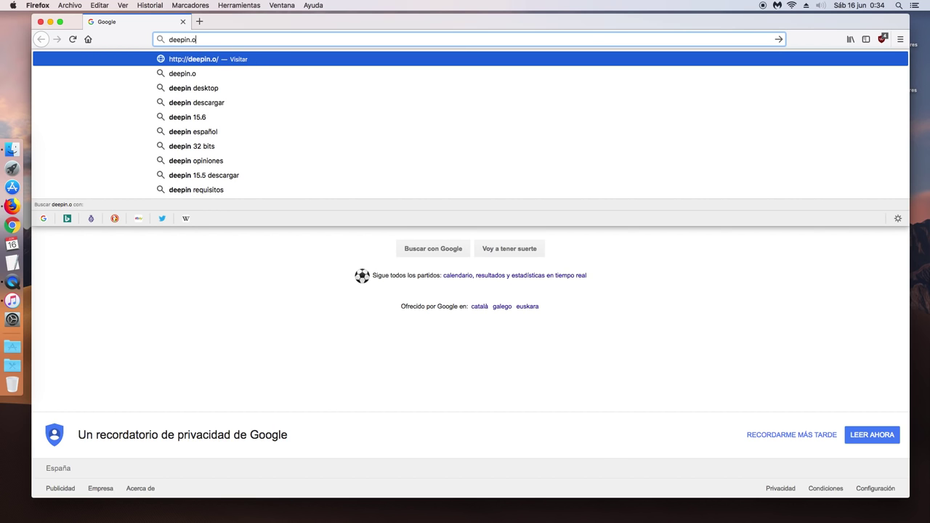
{"action": "key", "text": "Return"}
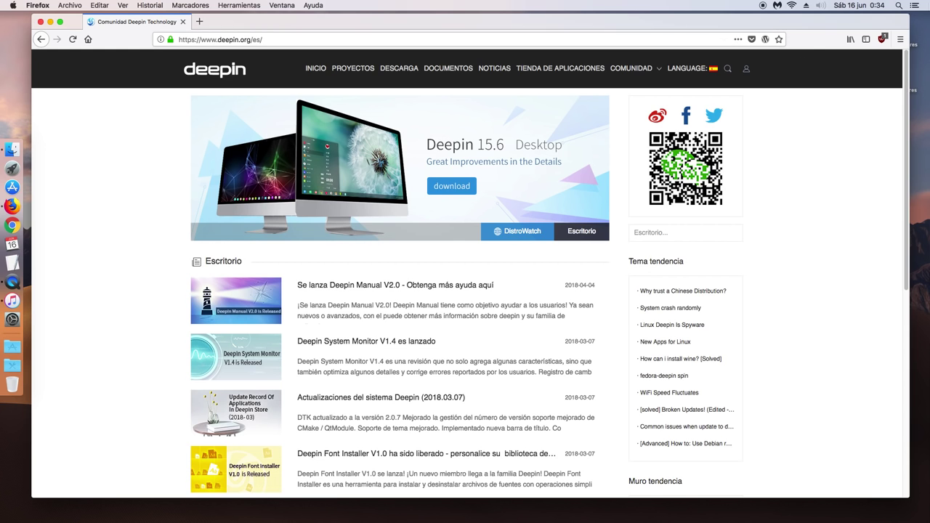
View the Spanish deepin download page and return to the site's home page
{"action": "mouse_move", "coordinate": [658, 70]}
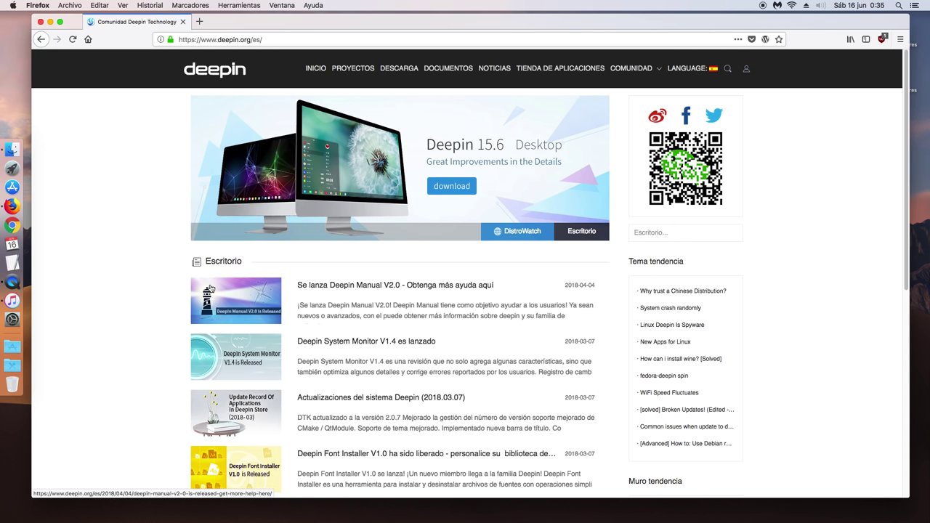
{"action": "left_click", "coordinate": [441, 147]}
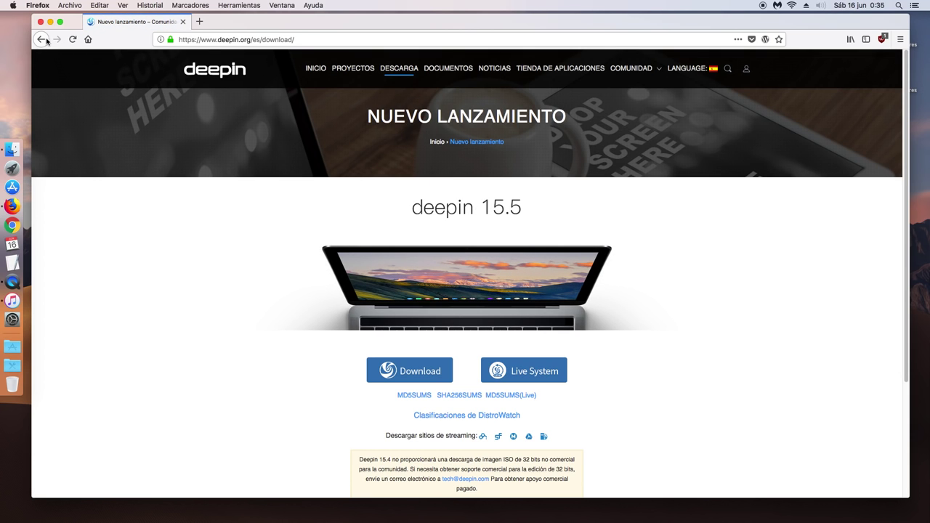
{"action": "mouse_move", "coordinate": [699, 59]}
{"action": "left_click", "coordinate": [726, 169]}
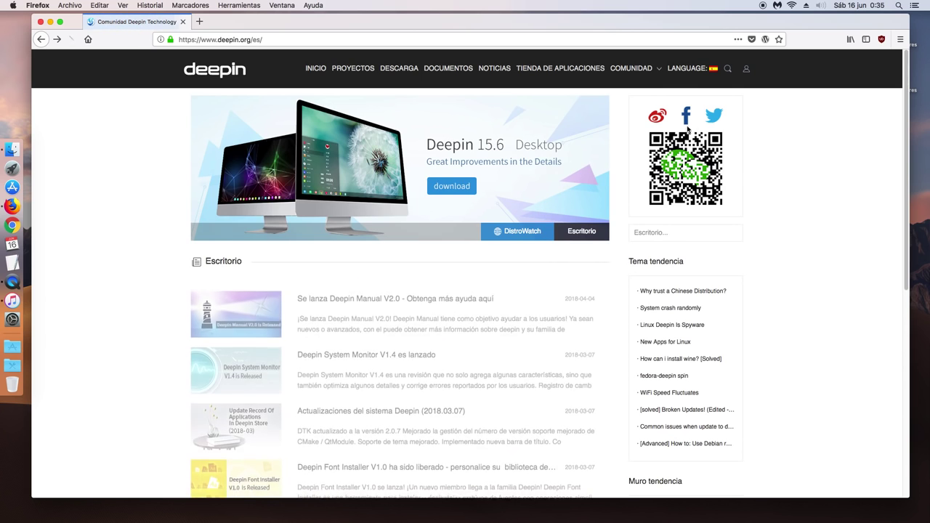
Switch the deepin site's language to English and open the deepin 15.6 release announcement
{"action": "left_click", "coordinate": [689, 68]}
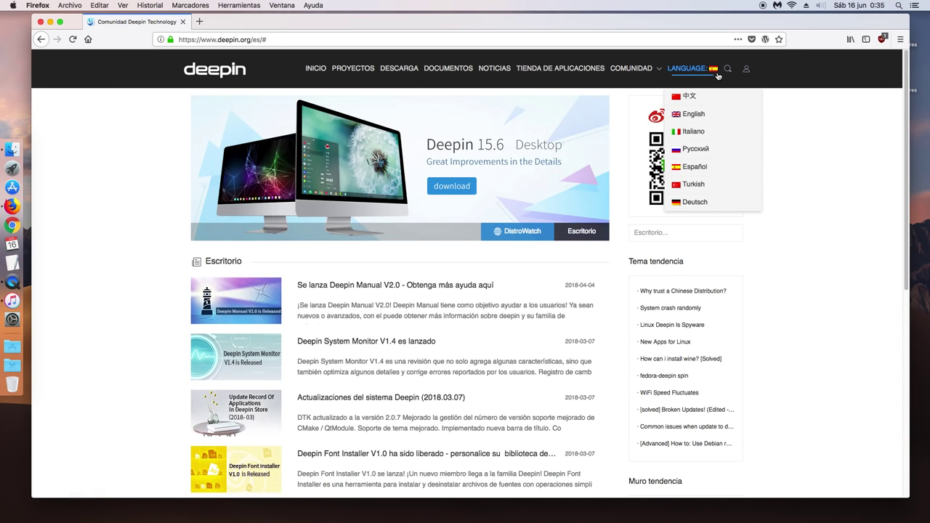
{"action": "left_click", "coordinate": [698, 119]}
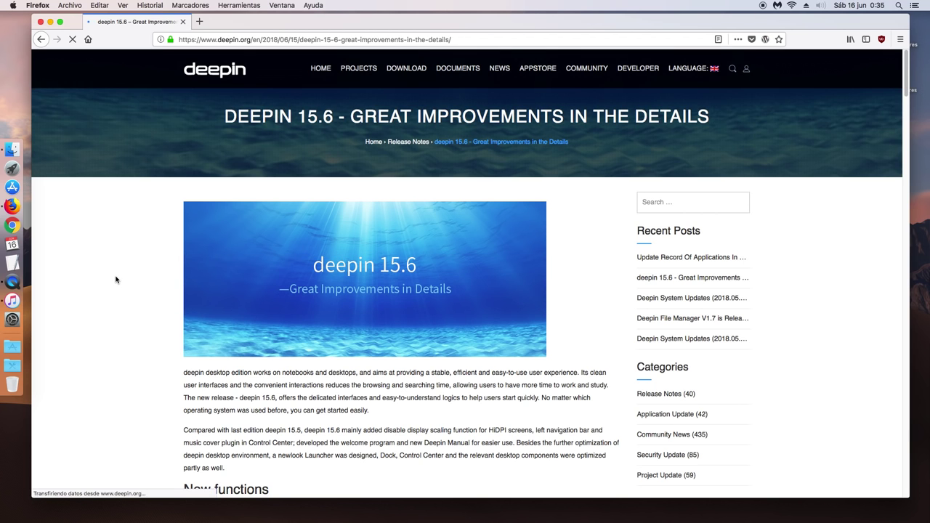
Read the New functions part of the deepin 15.6 announcement, from the welcome program to the light and dark themes
{"action": "scroll", "coordinate": [123, 278], "scroll_direction": "down", "scroll_amount": 5}
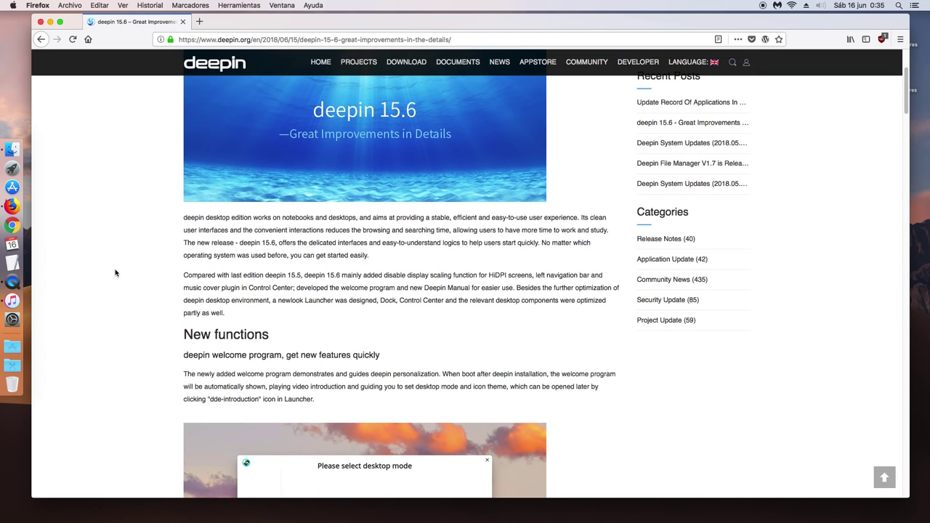
{"action": "scroll", "coordinate": [152, 262], "scroll_direction": "down", "scroll_amount": 10}
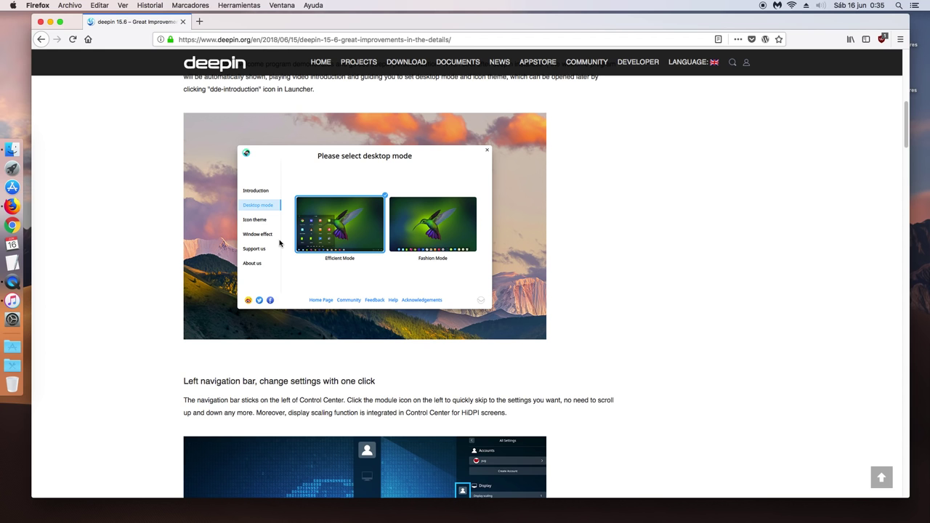
{"action": "scroll", "coordinate": [283, 276], "scroll_direction": "down", "scroll_amount": 3}
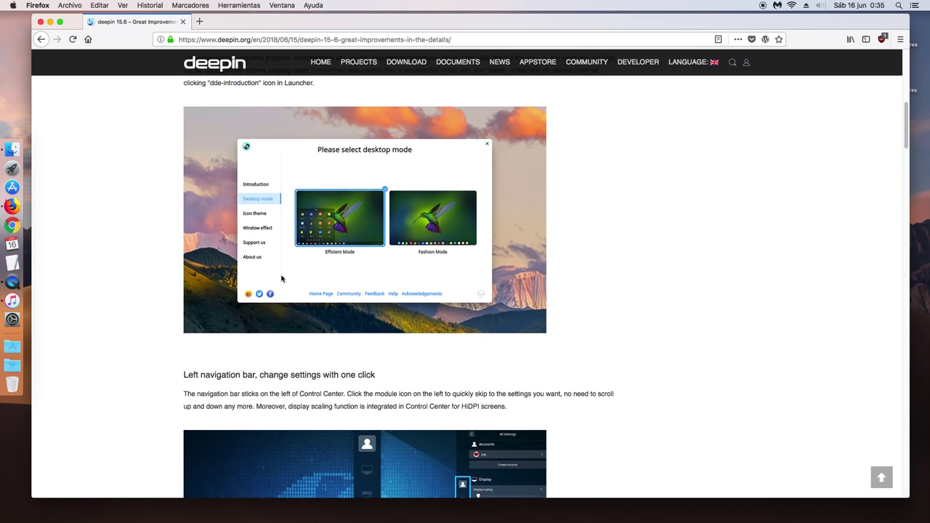
{"action": "scroll", "coordinate": [275, 274], "scroll_direction": "down", "scroll_amount": 4}
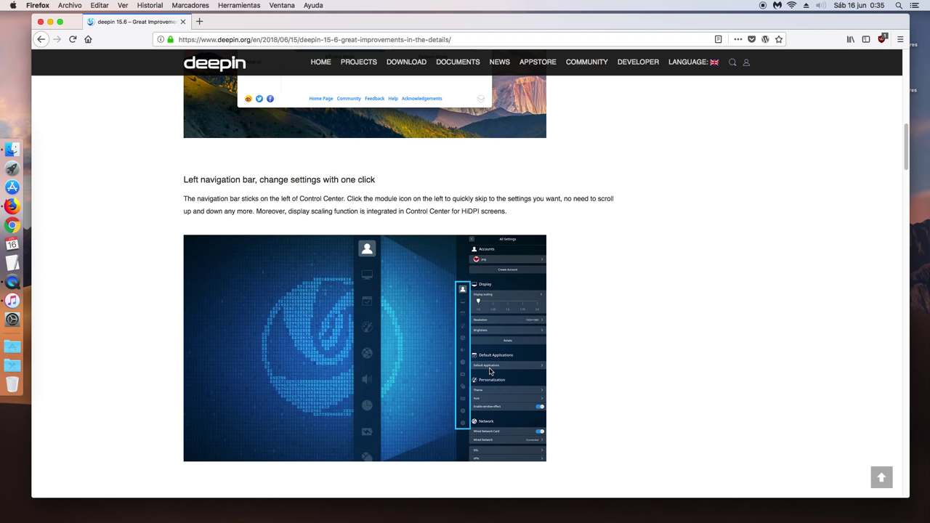
{"action": "scroll", "coordinate": [403, 312], "scroll_direction": "down", "scroll_amount": 9}
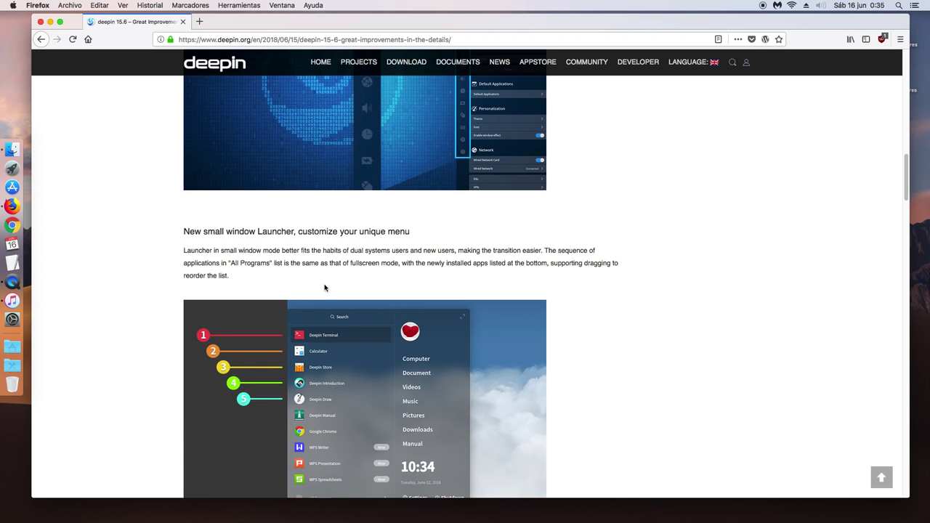
{"action": "scroll", "coordinate": [325, 287], "scroll_direction": "down", "scroll_amount": 4}
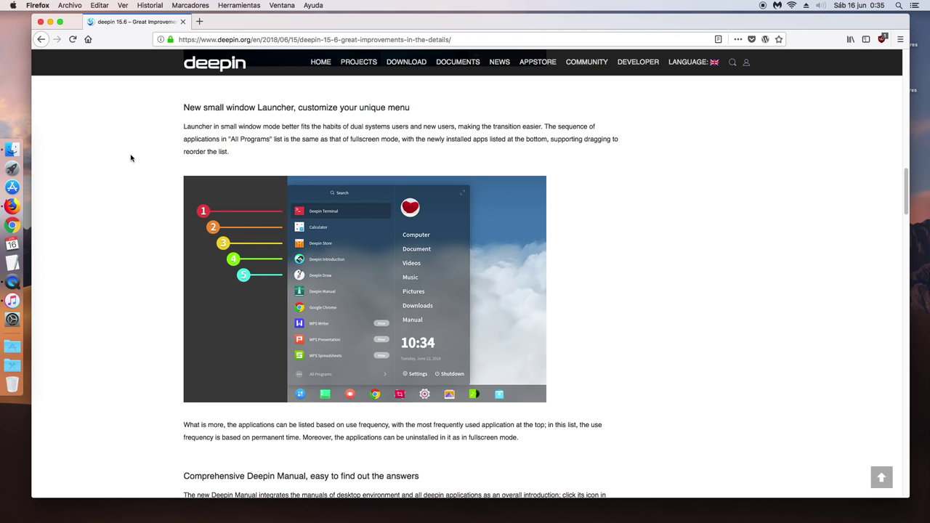
{"action": "scroll", "coordinate": [129, 155], "scroll_direction": "down", "scroll_amount": 5}
{"action": "scroll", "coordinate": [128, 155], "scroll_direction": "down", "scroll_amount": 15}
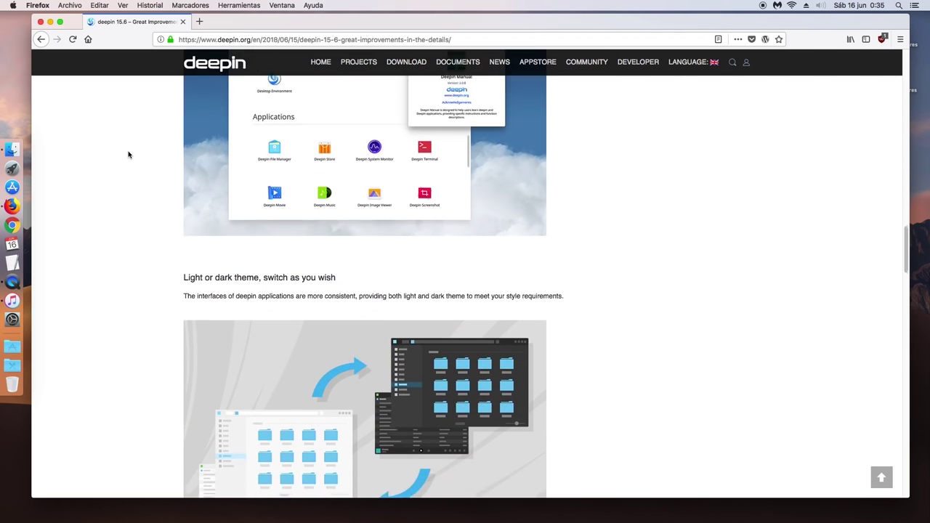
Review the desktop component changes, improvements and internal test conclusion, down to the Downloads section of the announcement
{"action": "scroll", "coordinate": [128, 155], "scroll_direction": "down", "scroll_amount": 9}
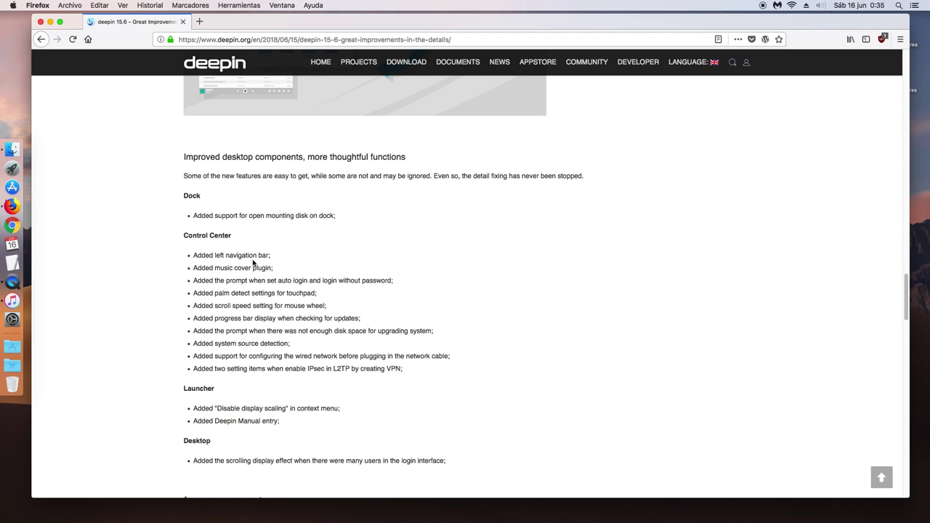
{"action": "scroll", "coordinate": [208, 232], "scroll_direction": "down", "scroll_amount": 4}
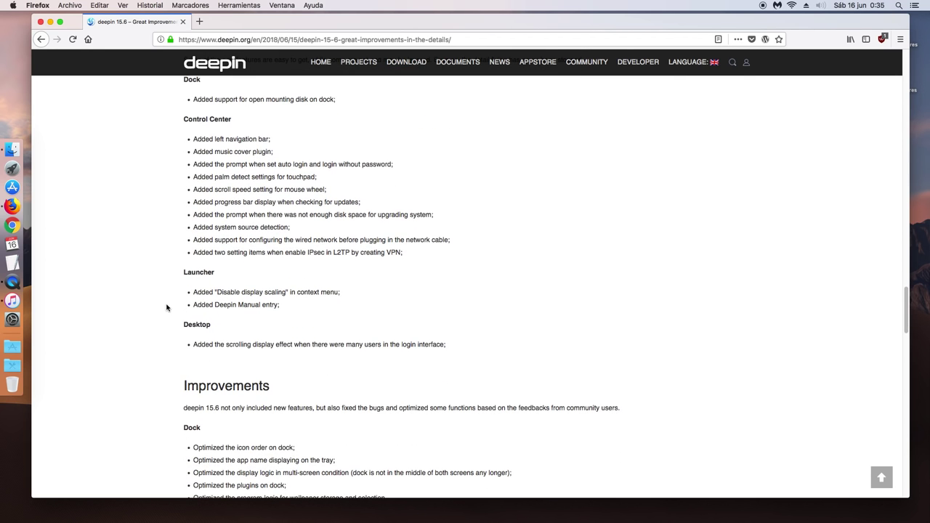
{"action": "scroll", "coordinate": [168, 306], "scroll_direction": "down", "scroll_amount": 5}
{"action": "scroll", "coordinate": [206, 291], "scroll_direction": "down", "scroll_amount": 13}
{"action": "scroll", "coordinate": [206, 290], "scroll_direction": "down", "scroll_amount": 9}
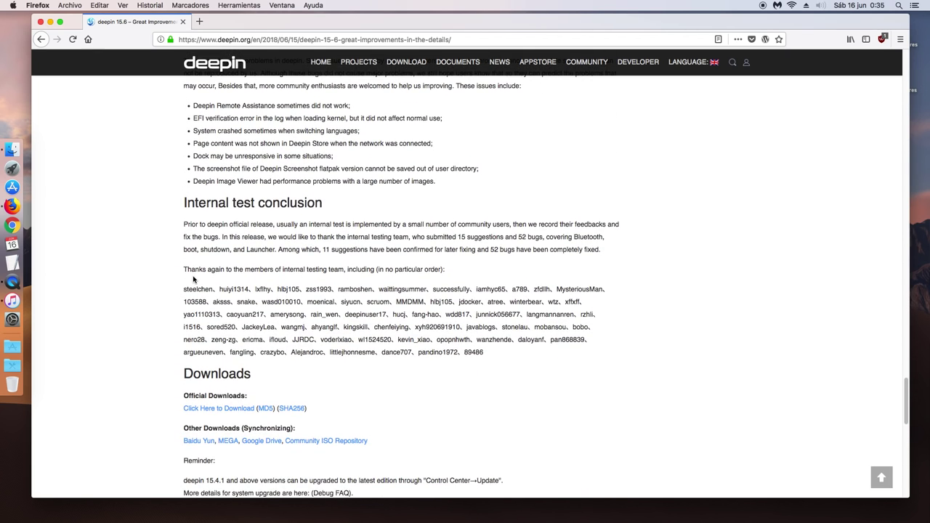
{"action": "scroll", "coordinate": [209, 272], "scroll_direction": "down", "scroll_amount": 3}
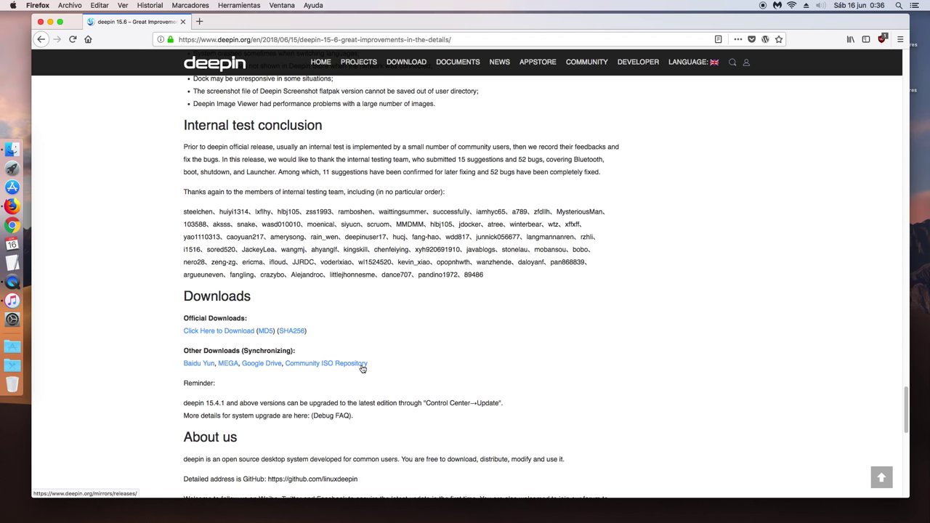
Check the Google Drive folder offered as an alternative deepin 15.6 download and return to the announcement
{"action": "left_click", "coordinate": [259, 366]}
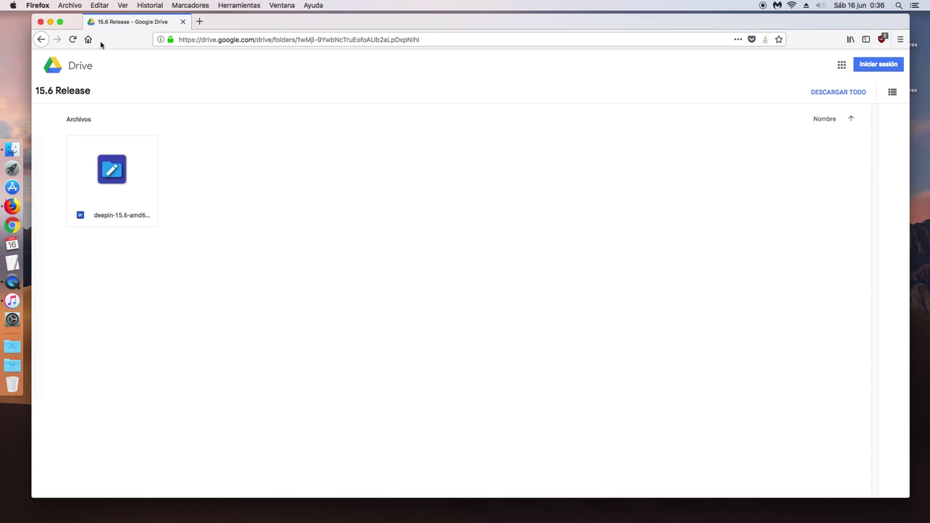
{"action": "left_click", "coordinate": [43, 40]}
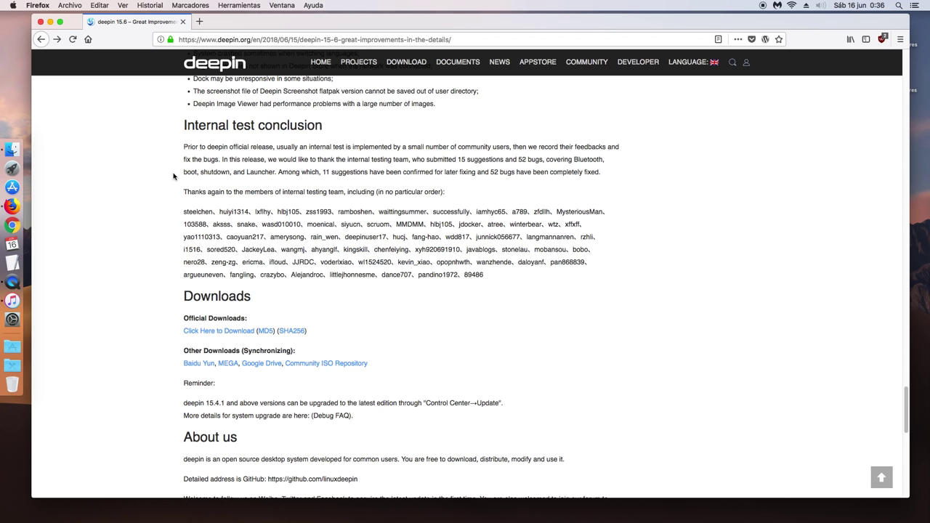
{"action": "scroll", "coordinate": [167, 177], "scroll_direction": "up", "scroll_amount": 15}
Minimize the browser and locate deepin-15.6-amd64.iso in the home directory's iSOS folder, closing the file window when done
{"action": "left_click", "coordinate": [50, 22]}
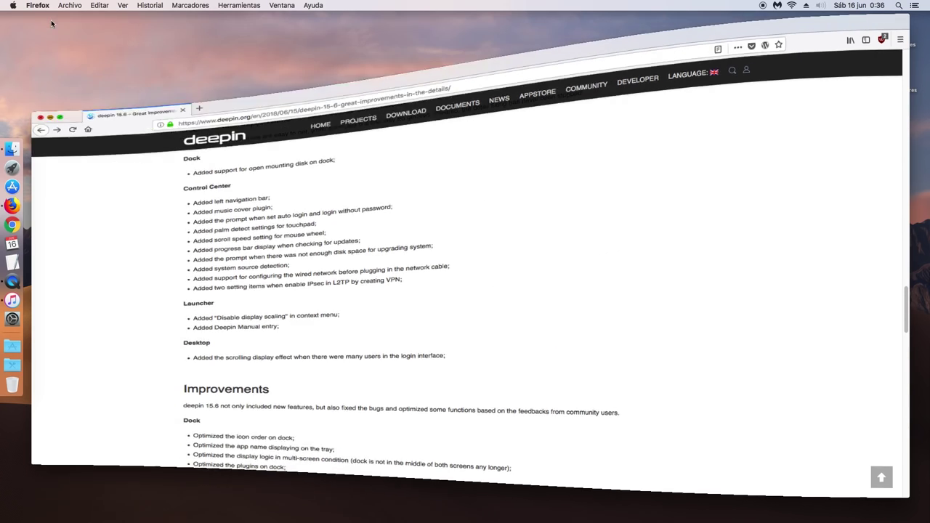
{"action": "left_click", "coordinate": [17, 138]}
{"action": "left_click", "coordinate": [569, 136]}
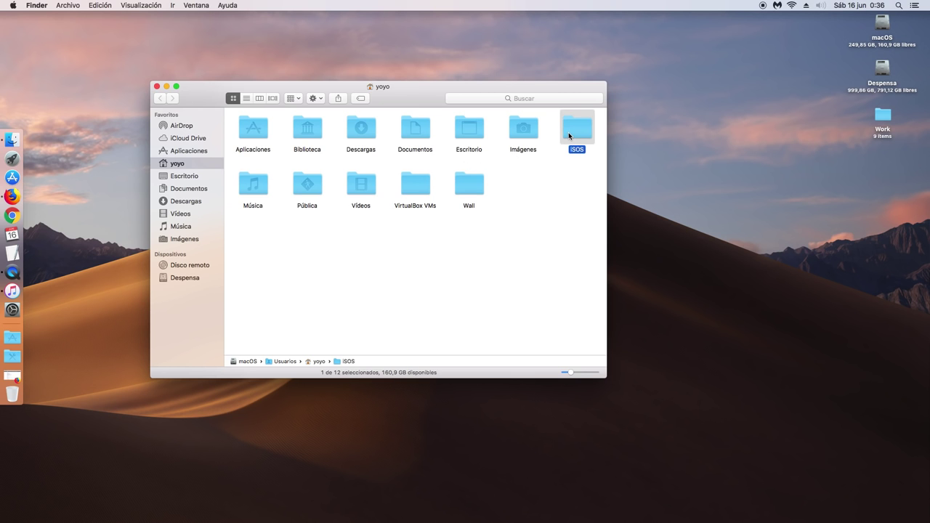
{"action": "double_click", "coordinate": [569, 136]}
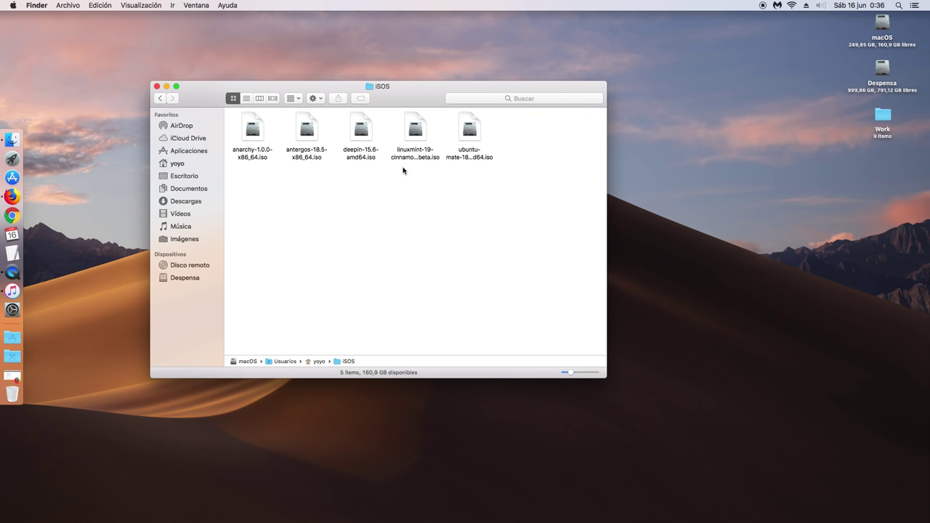
{"action": "left_click", "coordinate": [354, 128]}
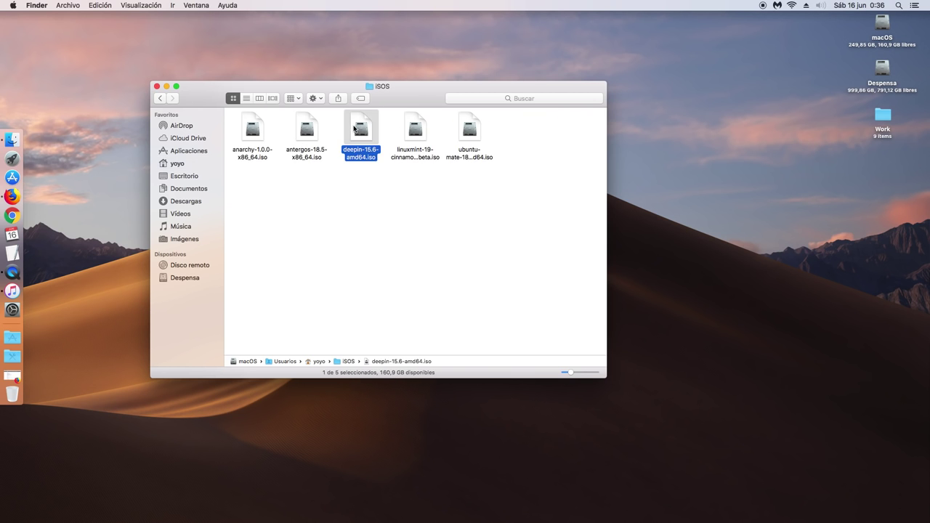
{"action": "left_click", "coordinate": [357, 175]}
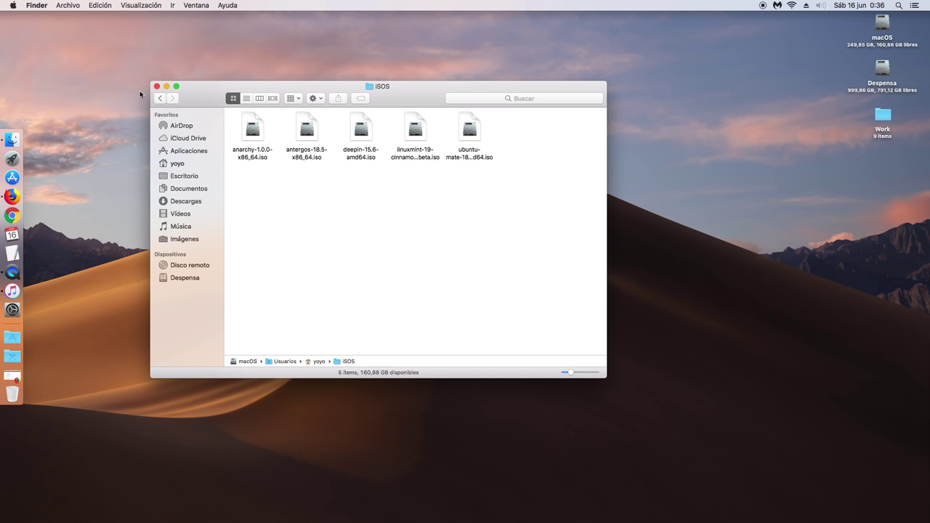
{"action": "left_click", "coordinate": [157, 86]}
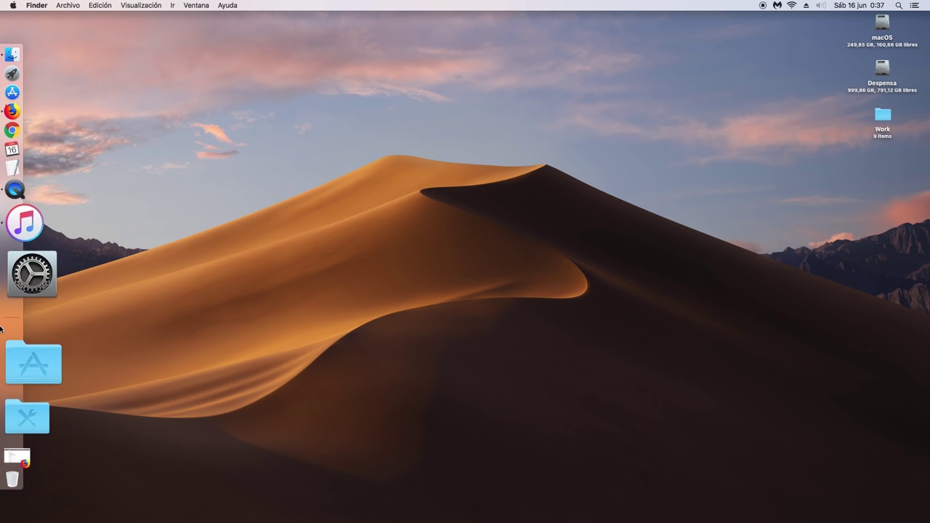
Switch to VirtualBox from the applications folder and move its manager window up and to the left
{"action": "left_click", "coordinate": [30, 330]}
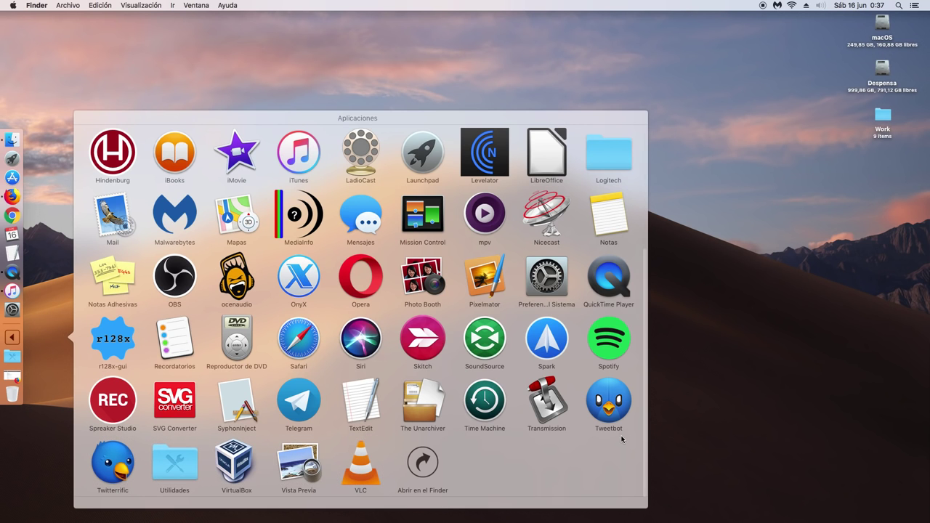
{"action": "left_click", "coordinate": [227, 461]}
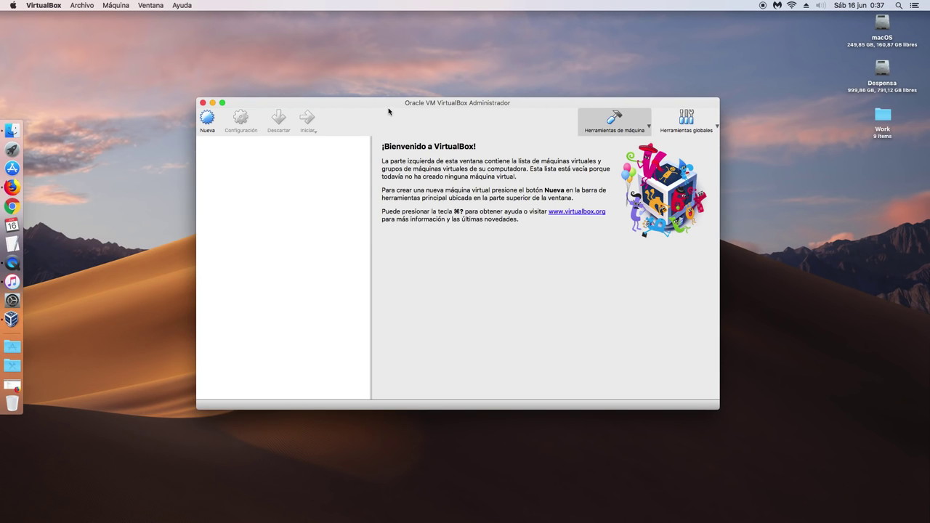
{"action": "left_click_drag", "start_coordinate": [391, 102], "coordinate": [320, 76]}
Start a new virtual machine named Debian with type Linux and version Debian (64-bit)
{"action": "left_click", "coordinate": [138, 92]}
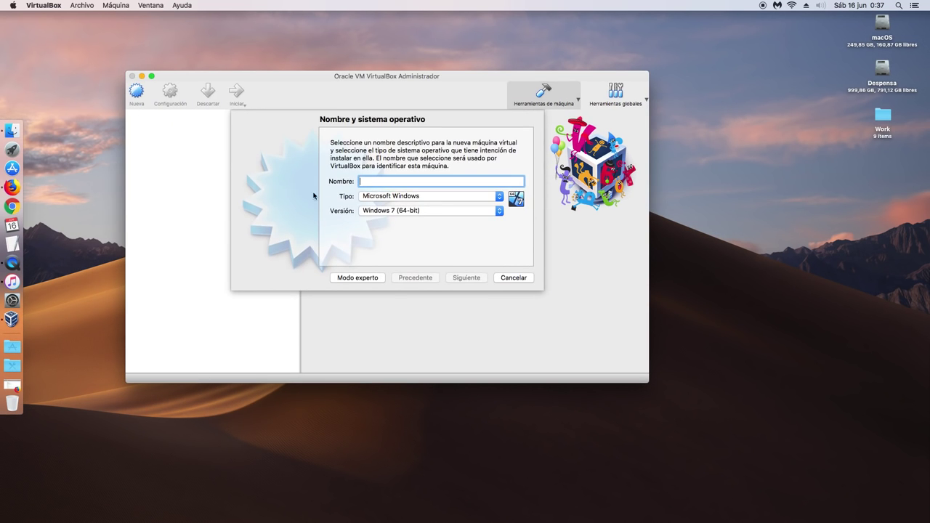
{"action": "type", "text": "Debian"}
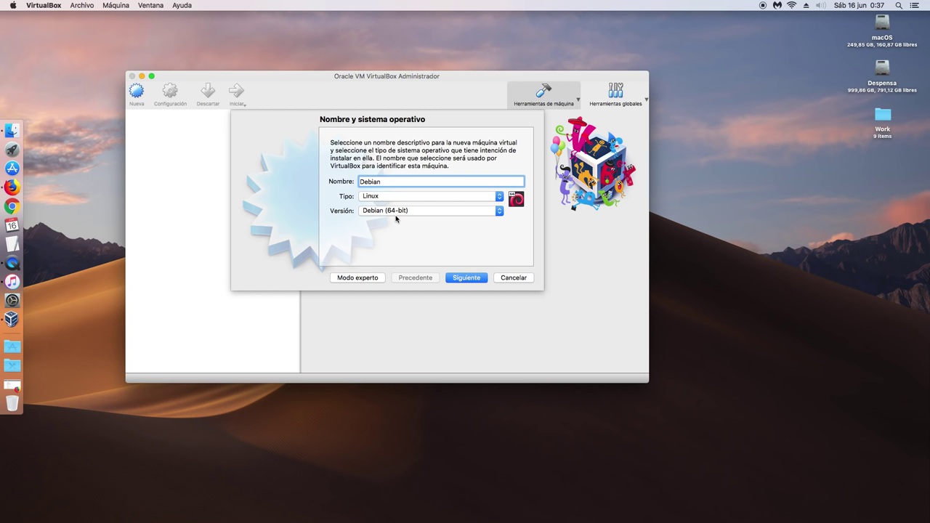
{"action": "left_click", "coordinate": [466, 278]}
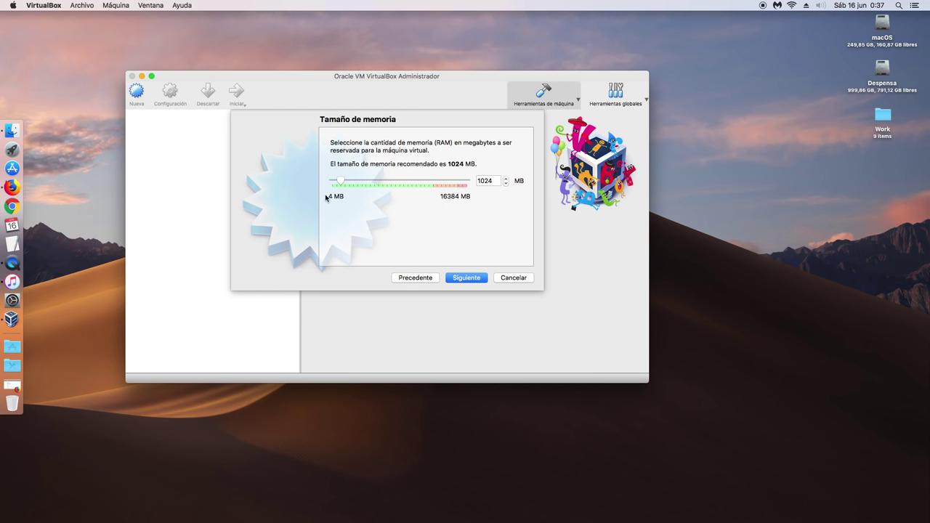
Assign 4096 MB of memory to the new machine and proceed with creating a new virtual hard disk
{"action": "left_click_drag", "start_coordinate": [343, 184], "coordinate": [370, 183]}
{"action": "left_click", "coordinate": [466, 278]}
{"action": "left_click", "coordinate": [480, 281]}
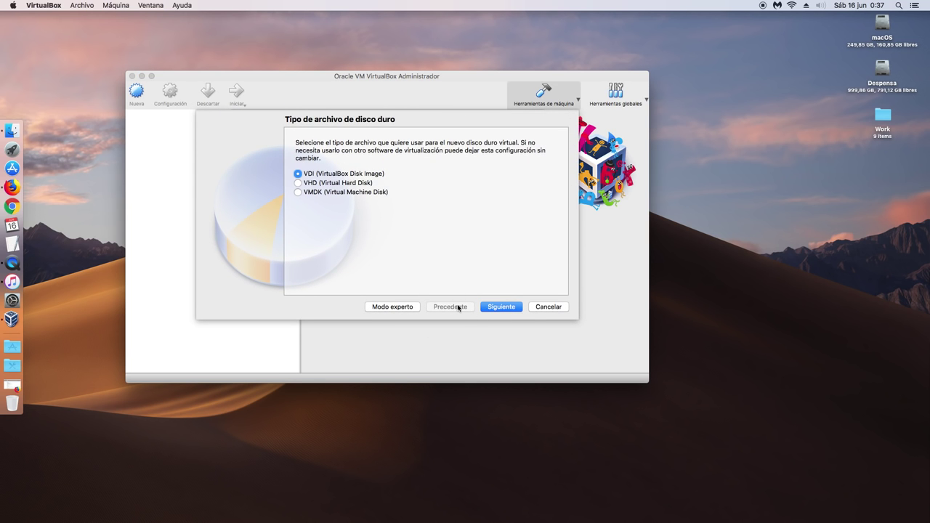
Keep VDI as the disk file type, increase the size of the Debian virtual disk and create it
{"action": "left_click", "coordinate": [499, 307]}
{"action": "left_click", "coordinate": [497, 309]}
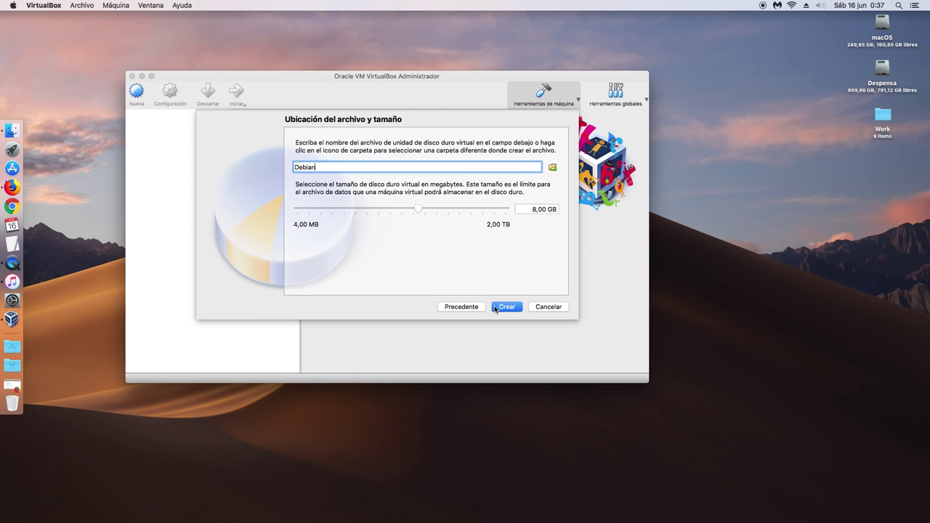
{"action": "left_click", "coordinate": [418, 210]}
{"action": "left_click_drag", "start_coordinate": [418, 211], "coordinate": [444, 216]}
{"action": "left_click", "coordinate": [506, 306]}
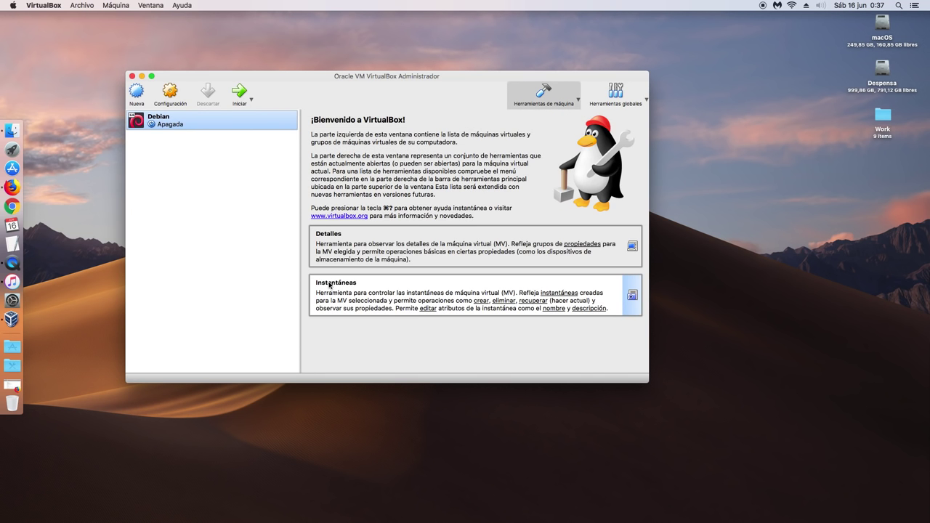
In the Debian machine's general settings, set both clipboard sharing and drag and drop to Bidireccional, and check the description and encryption options
{"action": "left_click_drag", "start_coordinate": [335, 76], "coordinate": [306, 69]}
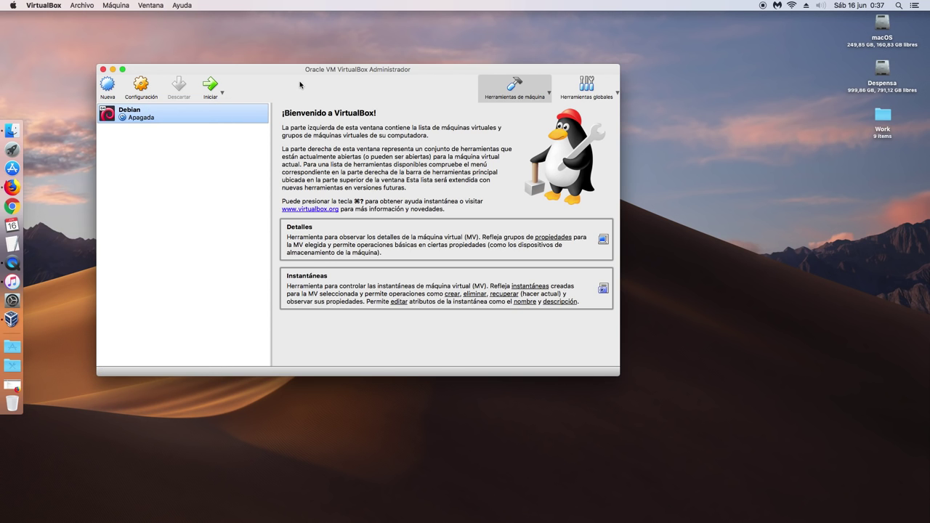
{"action": "left_click_drag", "start_coordinate": [314, 70], "coordinate": [308, 61]}
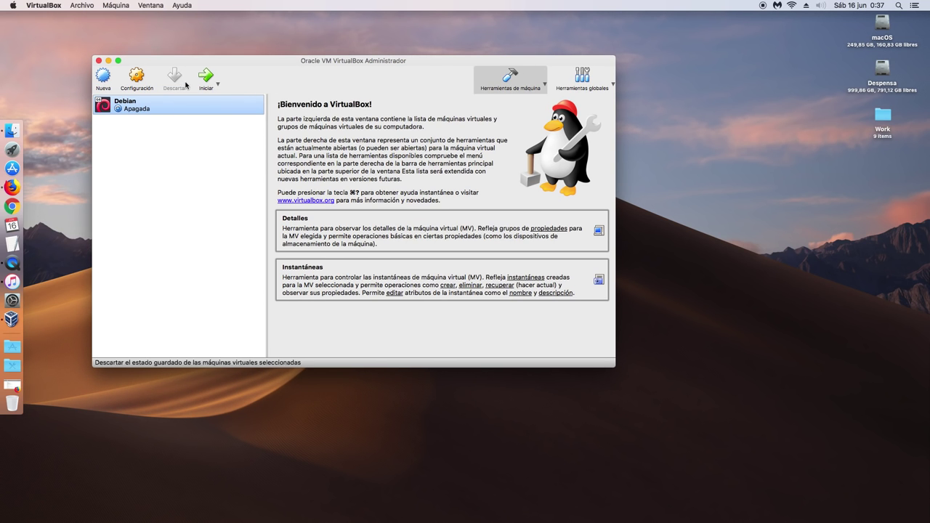
{"action": "left_click", "coordinate": [136, 77]}
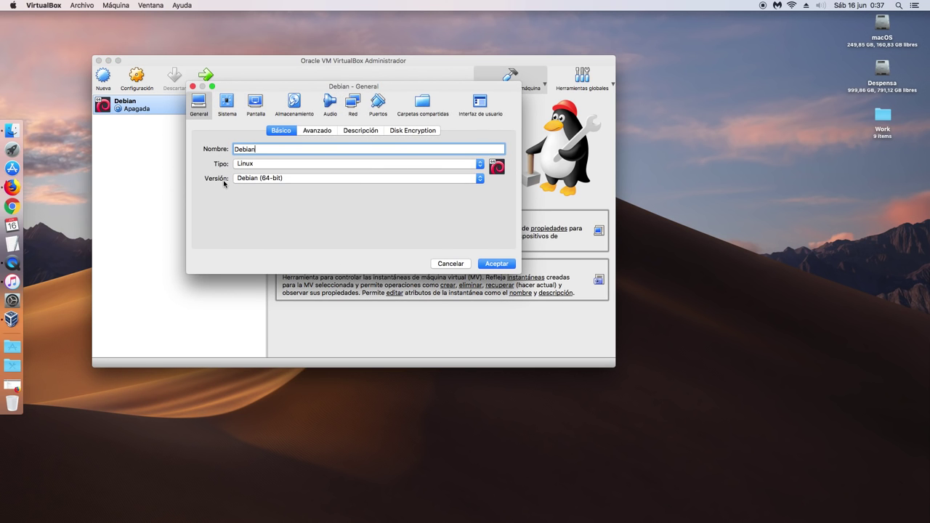
{"action": "left_click", "coordinate": [312, 133]}
{"action": "left_click", "coordinate": [299, 166]}
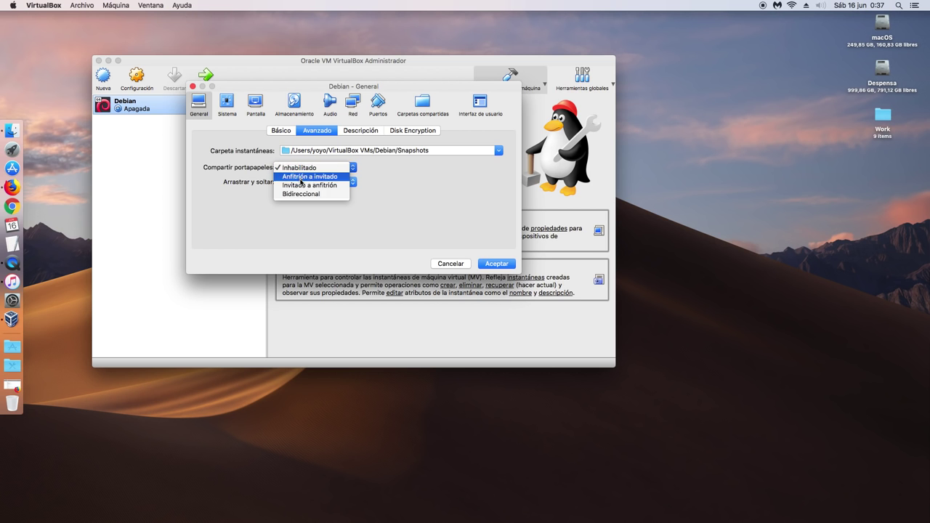
{"action": "left_click", "coordinate": [304, 194]}
{"action": "left_click", "coordinate": [302, 182]}
{"action": "left_click", "coordinate": [301, 209]}
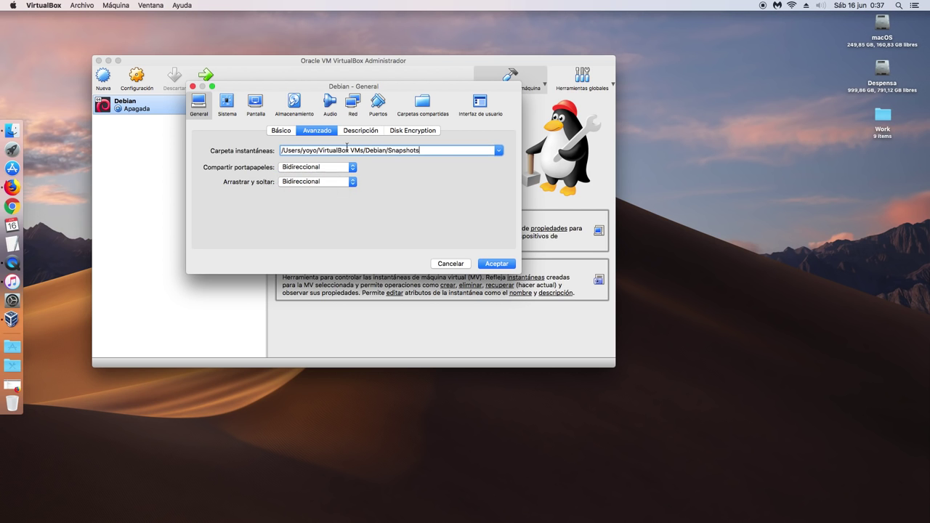
{"action": "left_click", "coordinate": [364, 131]}
{"action": "left_click", "coordinate": [409, 131]}
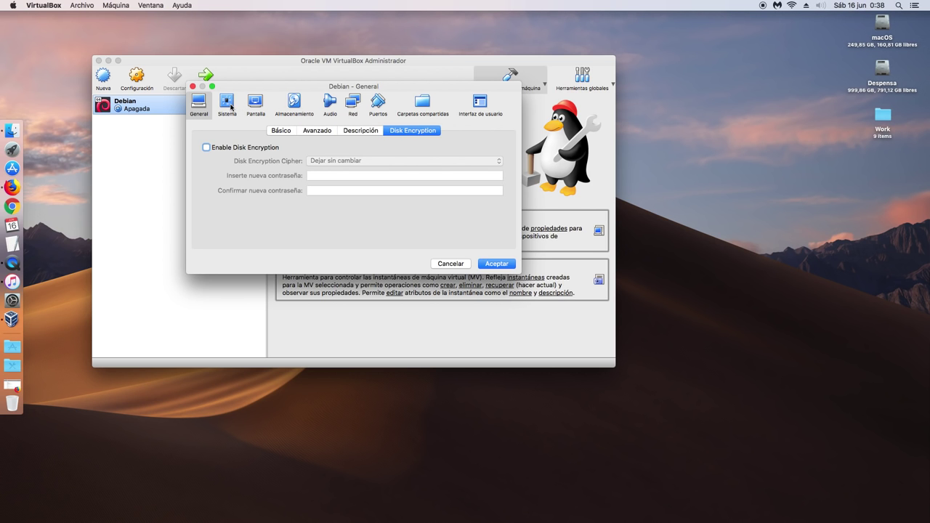
Give the machine 2 processors with PAE/NX enabled in its system settings and check the acceleration options
{"action": "left_click", "coordinate": [231, 107]}
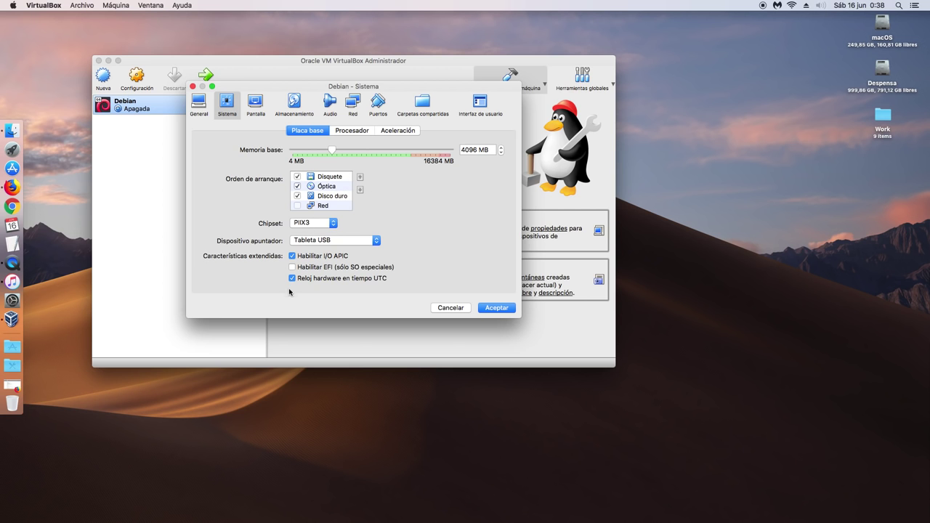
{"action": "left_click", "coordinate": [339, 133]}
{"action": "left_click", "coordinate": [501, 147]}
{"action": "left_click", "coordinate": [308, 201]}
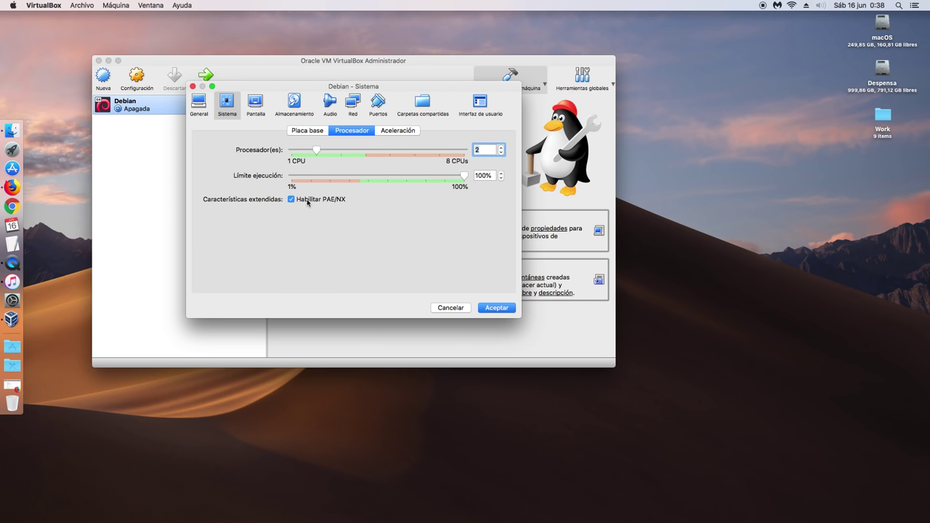
{"action": "left_click", "coordinate": [401, 132]}
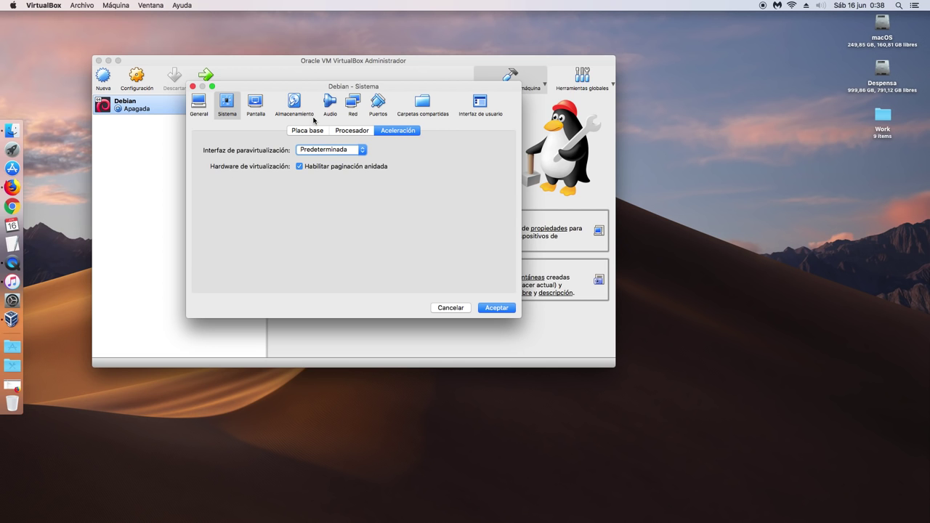
Raise the machine's video memory to the upper end of its range, check the remote display options and save the settings
{"action": "left_click", "coordinate": [257, 106]}
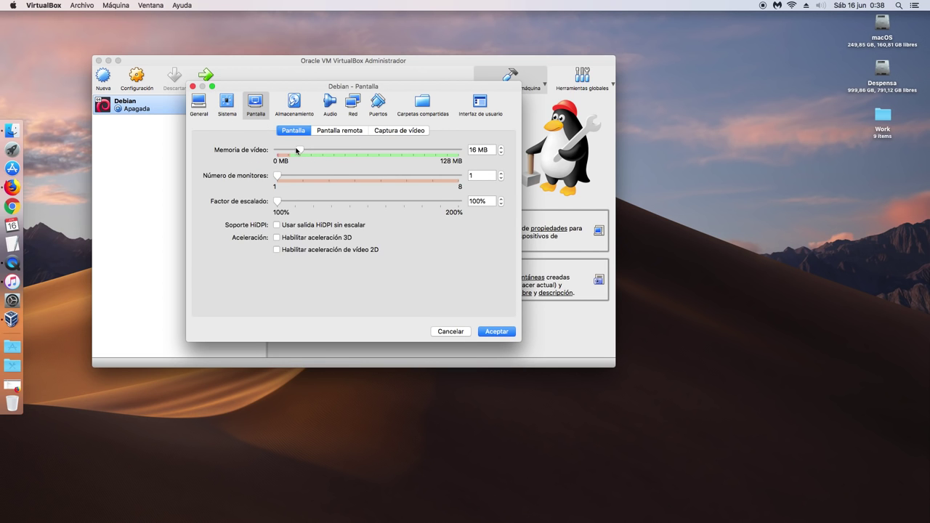
{"action": "left_click_drag", "start_coordinate": [301, 151], "coordinate": [458, 151]}
{"action": "left_click", "coordinate": [333, 131]}
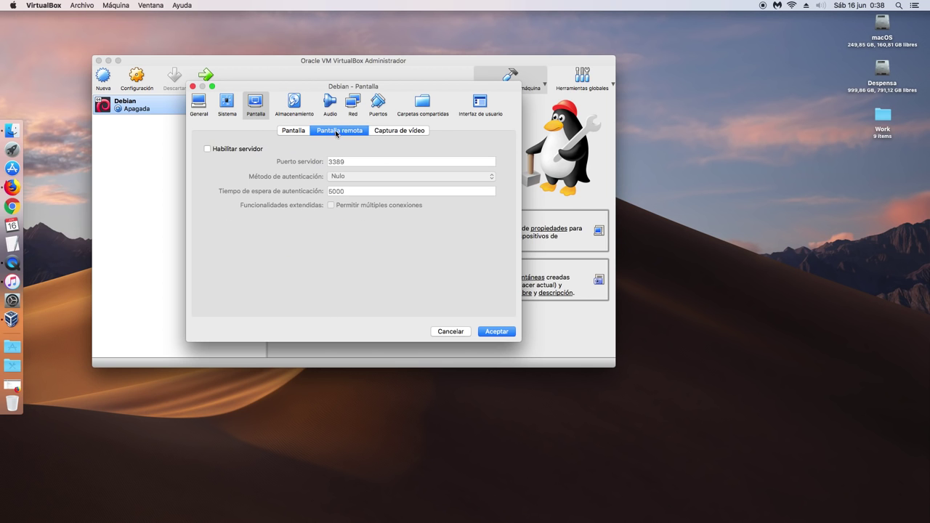
{"action": "left_click", "coordinate": [497, 332]}
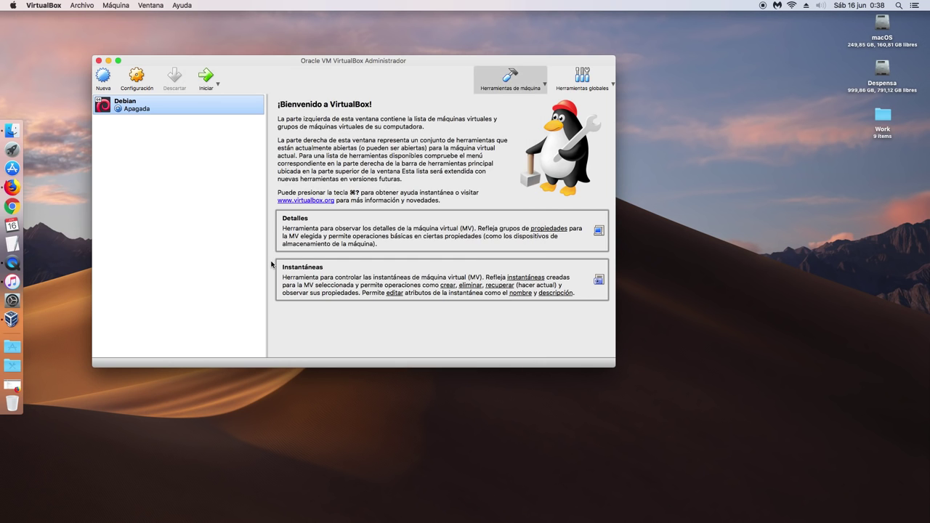
Start the Debian machine with deepin-15.6-amd64.iso from the iSOS folder as its startup disk
{"action": "left_click", "coordinate": [208, 90]}
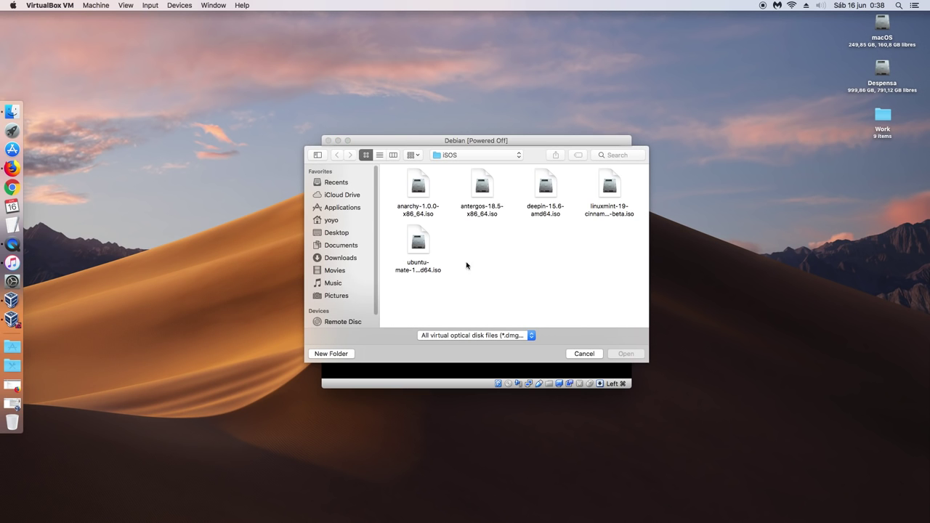
{"action": "left_click", "coordinate": [547, 189]}
{"action": "left_click", "coordinate": [626, 354]}
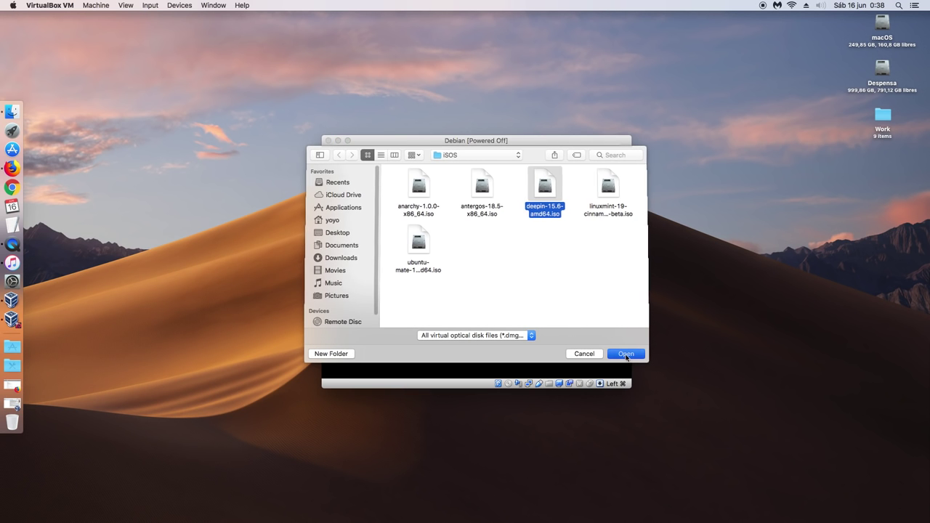
{"action": "left_click", "coordinate": [550, 291]}
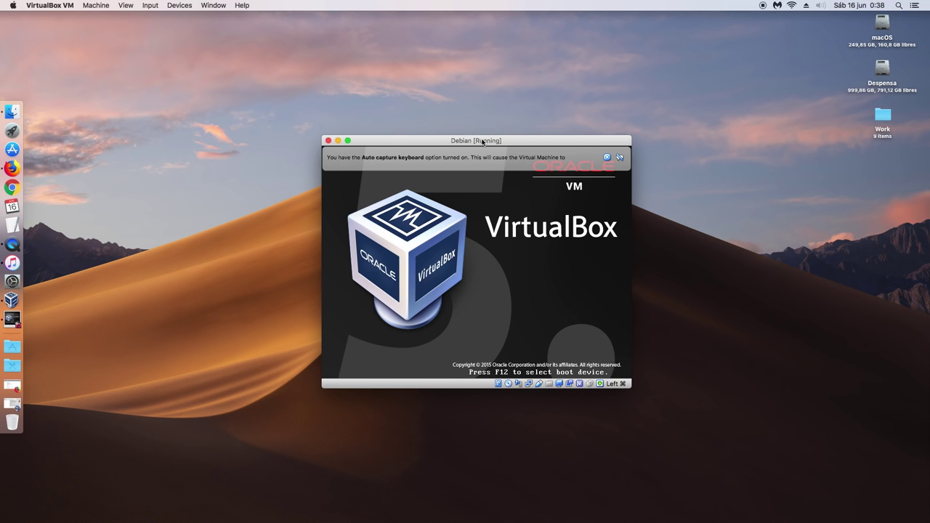
Move the running machine's window clear of the centre and halt the automatic boot with Install Deepin selected
{"action": "left_click_drag", "start_coordinate": [483, 142], "coordinate": [310, 83]}
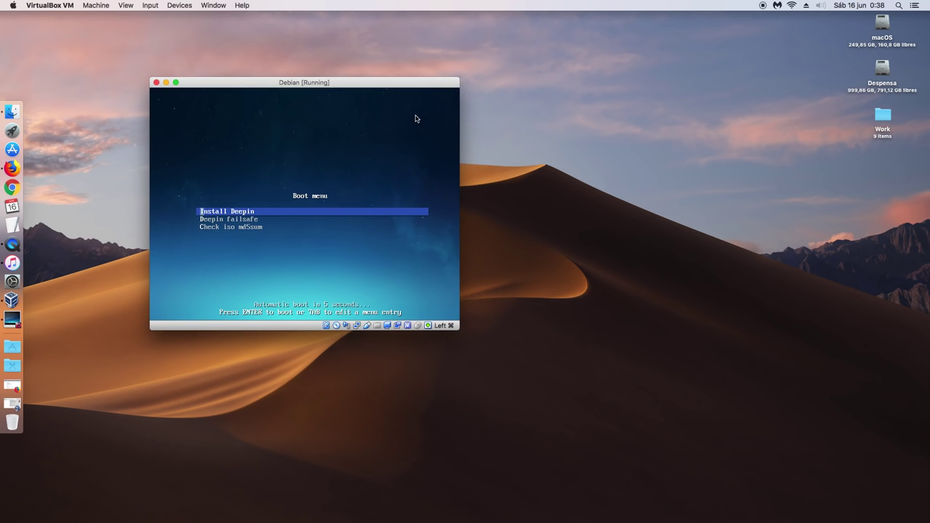
{"action": "key", "text": "Down"}
{"action": "key", "text": "Up"}
{"action": "left_click_drag", "start_coordinate": [334, 83], "coordinate": [382, 81]}
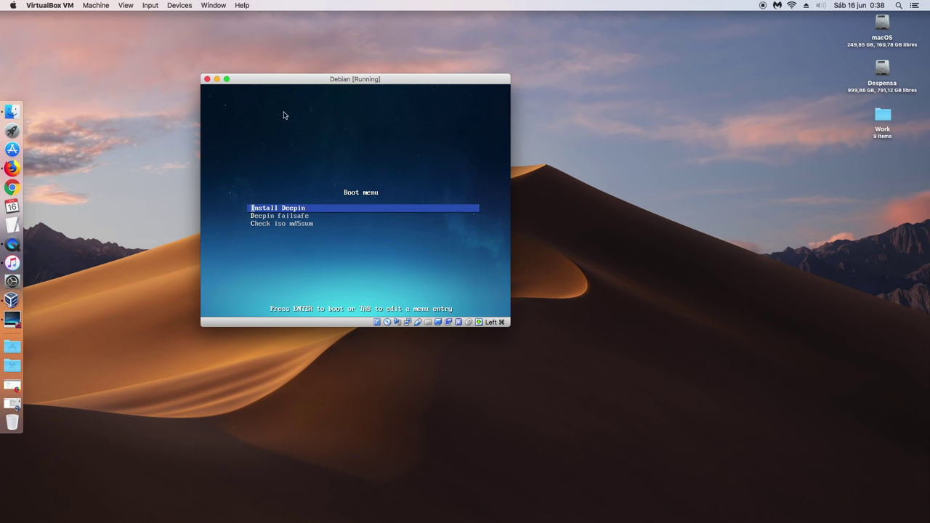
Switch the virtual machine to full-screen mode and boot the Install Deepin entry
{"action": "left_click", "coordinate": [126, 5]}
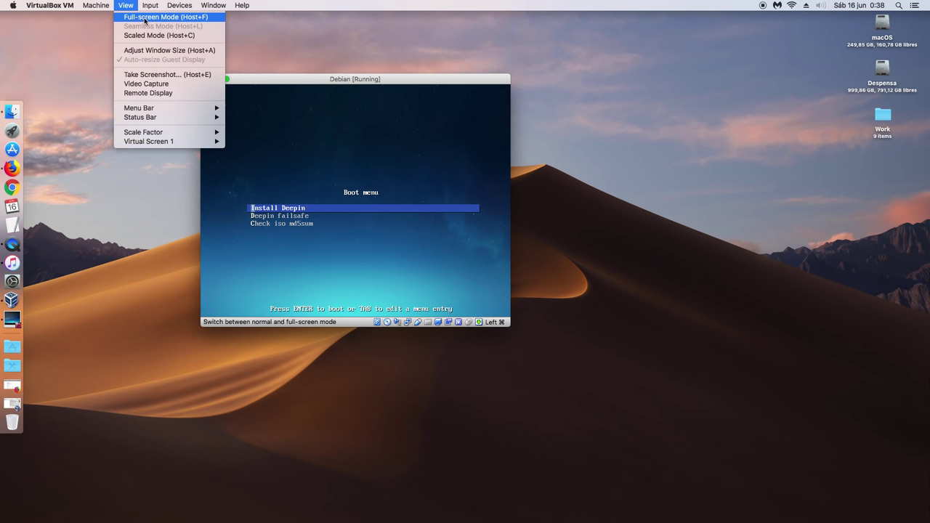
{"action": "left_click", "coordinate": [134, 17]}
{"action": "left_click", "coordinate": [391, 196]}
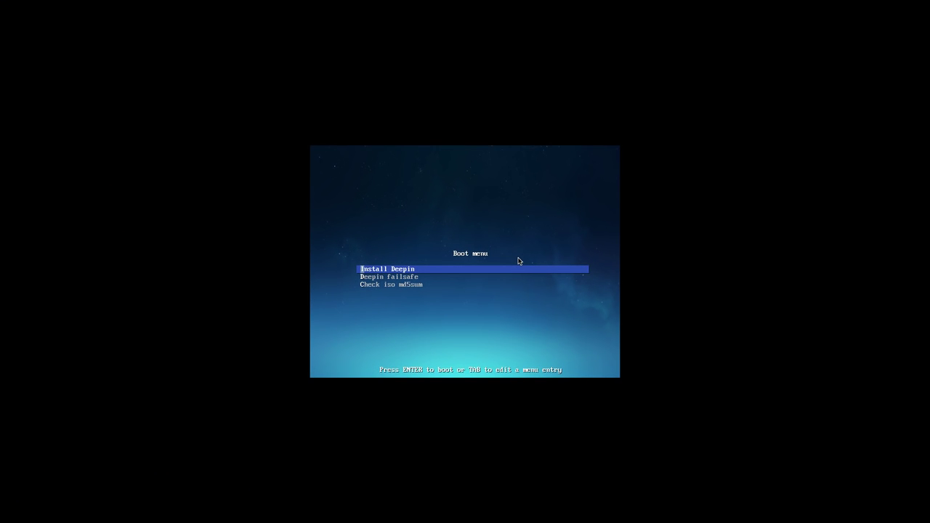
{"action": "key", "text": "Down"}
{"action": "key", "text": "Up"}
{"action": "key", "text": "Return"}
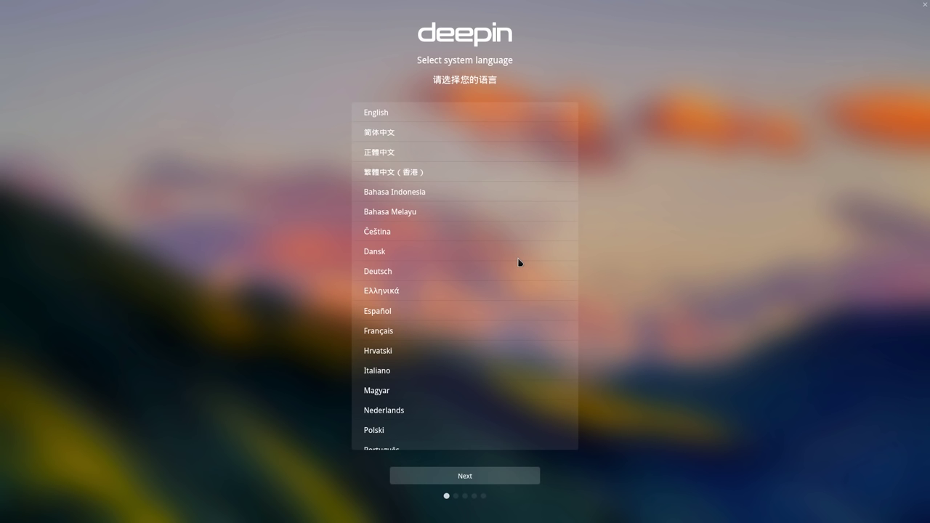
Choose Español as the system language and continue past the virtual machine reminder
{"action": "left_click", "coordinate": [386, 311]}
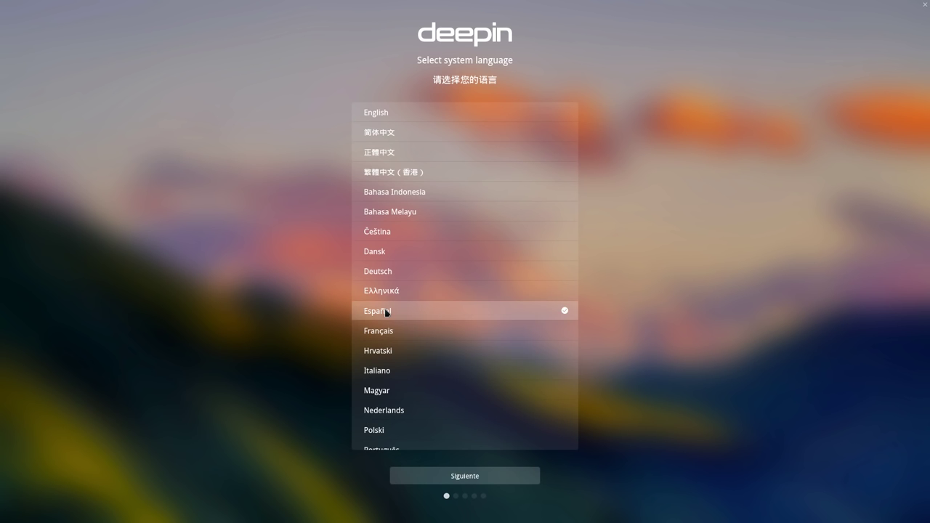
{"action": "left_click", "coordinate": [457, 479]}
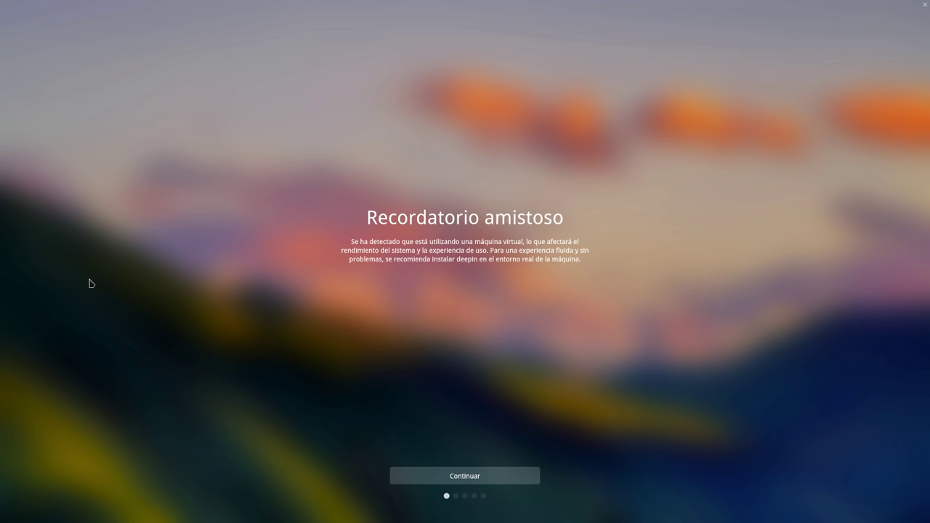
{"action": "left_click", "coordinate": [460, 480]}
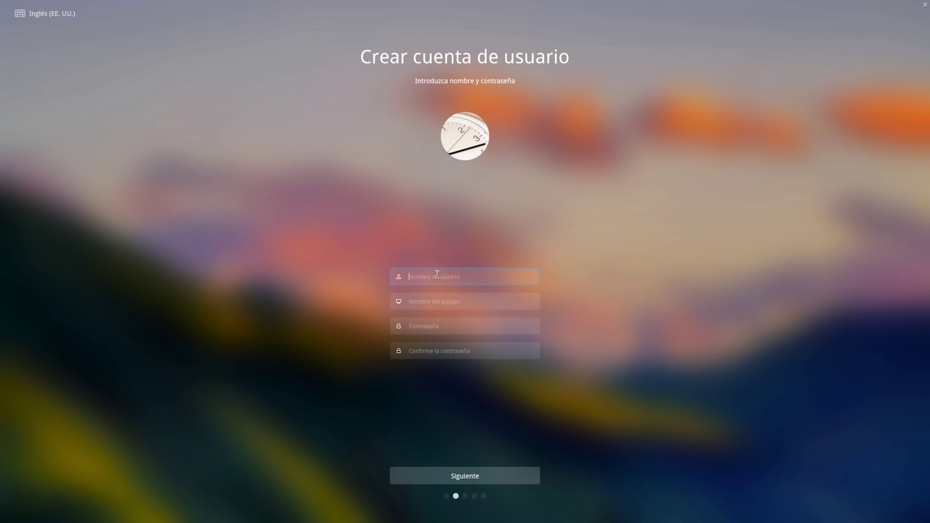
Enter the account's username and set the computer name to deepin-vb
{"action": "type", "text": "yoyo"}
{"action": "left_click", "coordinate": [438, 303]}
{"action": "key", "text": "BackSpace"}
{"action": "key", "text": "BackSpace"}
{"action": "key", "text": "BackSpace"}
{"action": "key", "text": "BackSpace"}
{"action": "key", "text": "BackSpace"}
{"action": "key", "text": "BackSpace"}
{"action": "key", "text": "BackSpace"}
{"action": "type", "text": "deepin-vb"}
Enter and confirm the account password, and choose the leopard picture as the user avatar
{"action": "left_click", "coordinate": [424, 331]}
{"action": "type", "text": "********"}
{"action": "left_click", "coordinate": [426, 349]}
{"action": "type", "text": "*****"}
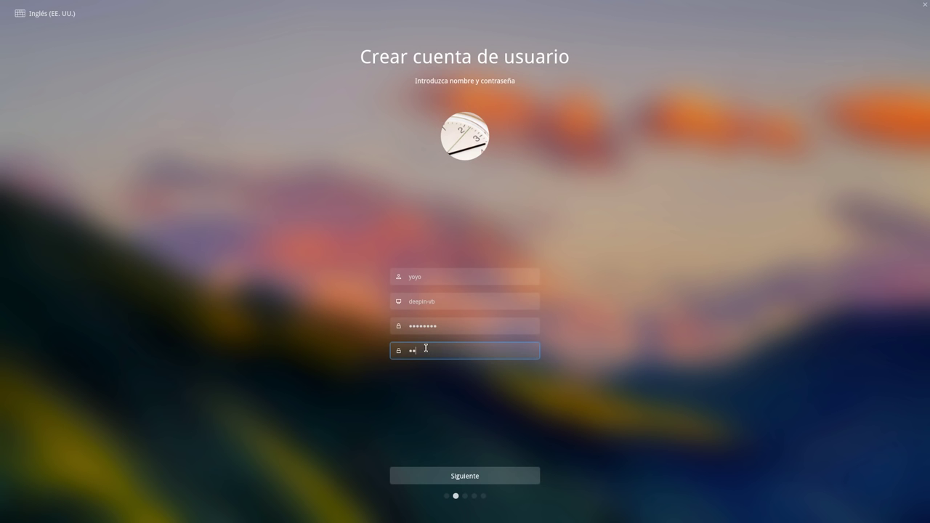
{"action": "type", "text": "***"}
{"action": "left_click", "coordinate": [459, 137]}
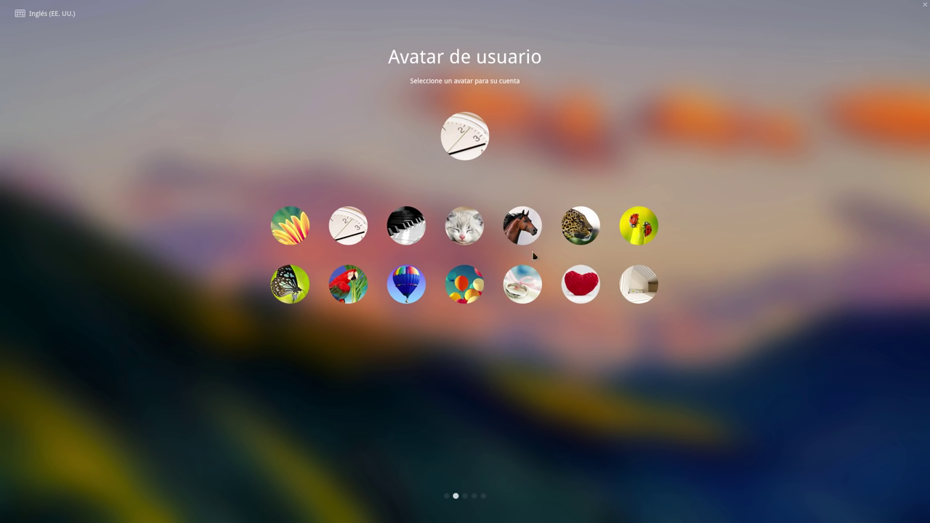
{"action": "left_click", "coordinate": [569, 230]}
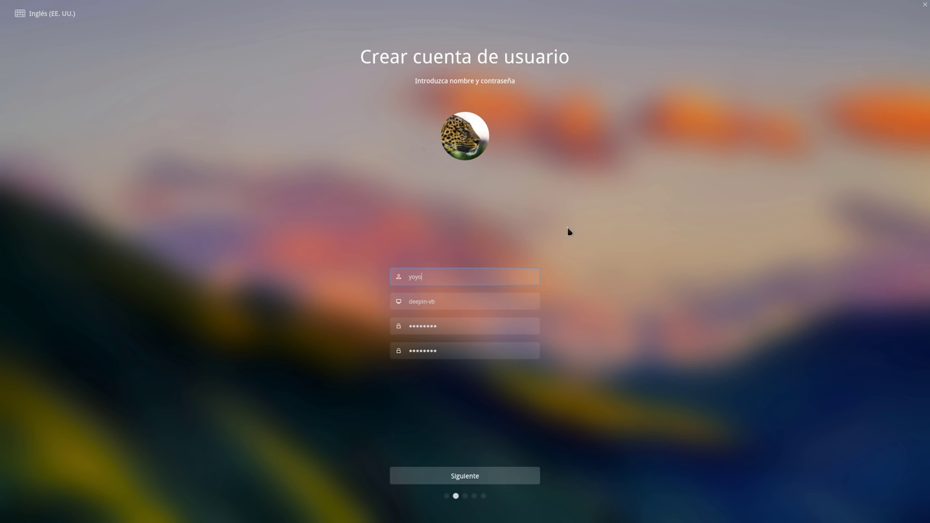
Set the keyboard layout to Español and return to the user account page
{"action": "left_click", "coordinate": [48, 17]}
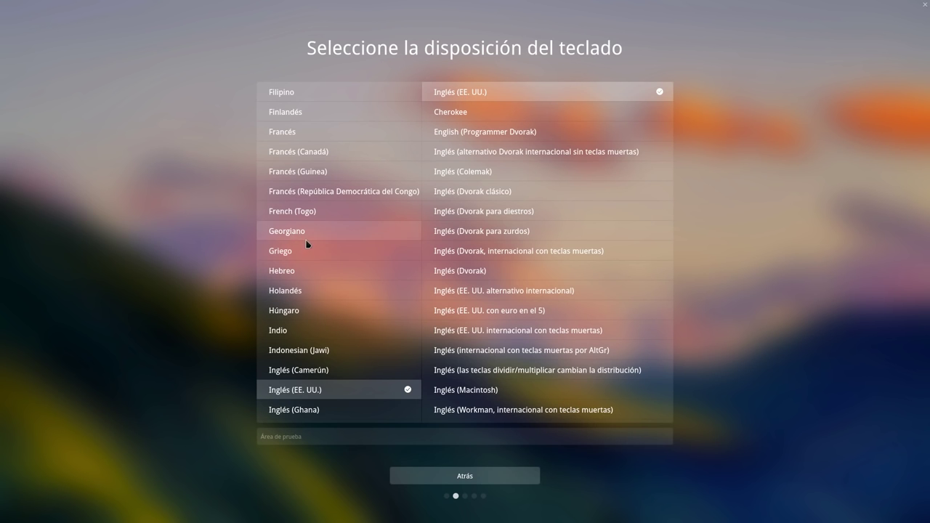
{"action": "scroll", "coordinate": [306, 244], "scroll_direction": "down", "scroll_amount": 5}
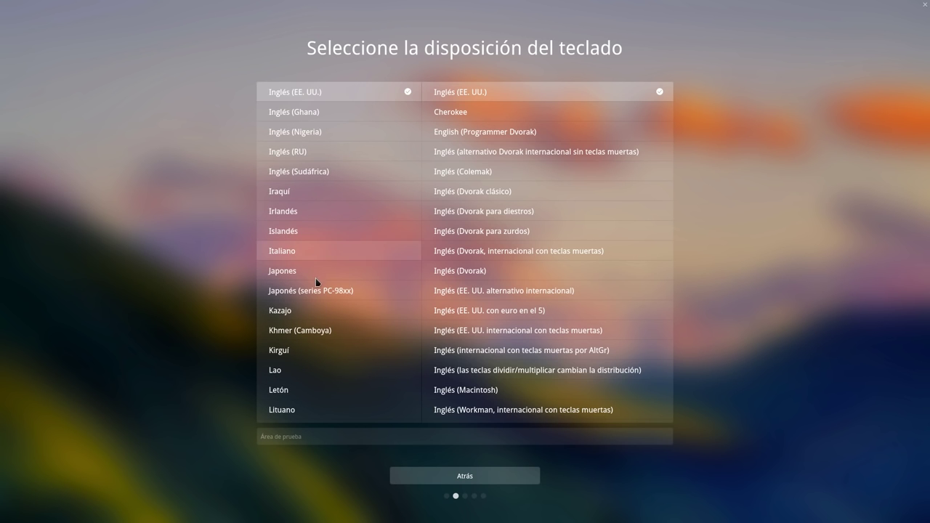
{"action": "scroll", "coordinate": [320, 267], "scroll_direction": "down", "scroll_amount": 5}
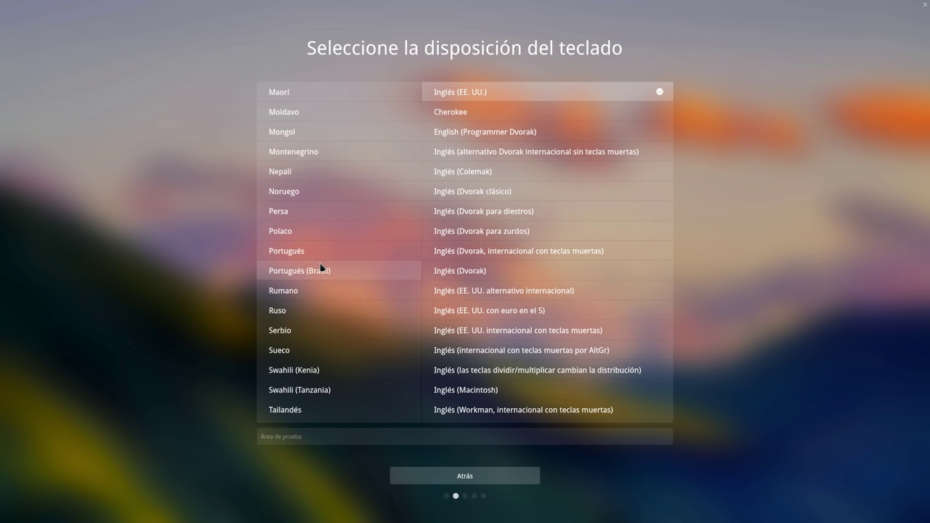
{"action": "scroll", "coordinate": [320, 267], "scroll_direction": "down", "scroll_amount": 2}
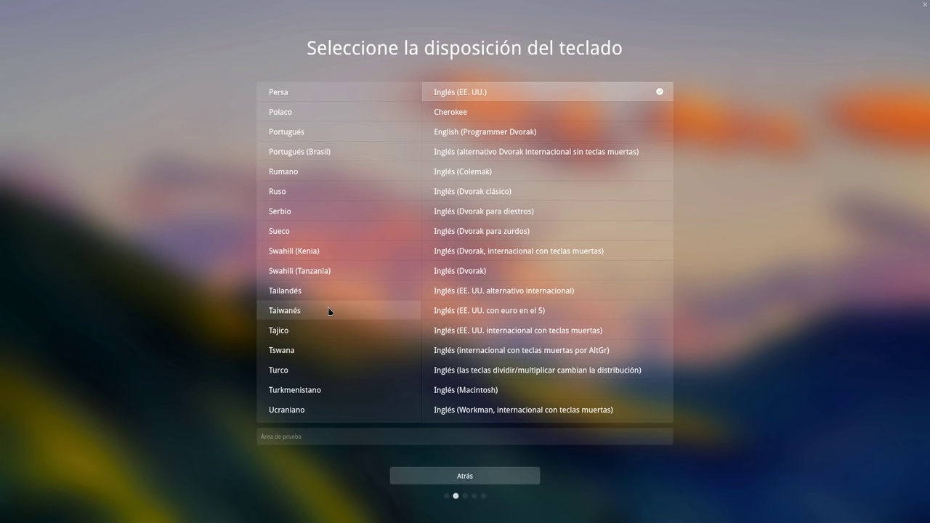
{"action": "scroll", "coordinate": [325, 303], "scroll_direction": "up", "scroll_amount": 7}
{"action": "scroll", "coordinate": [324, 303], "scroll_direction": "up", "scroll_amount": 4}
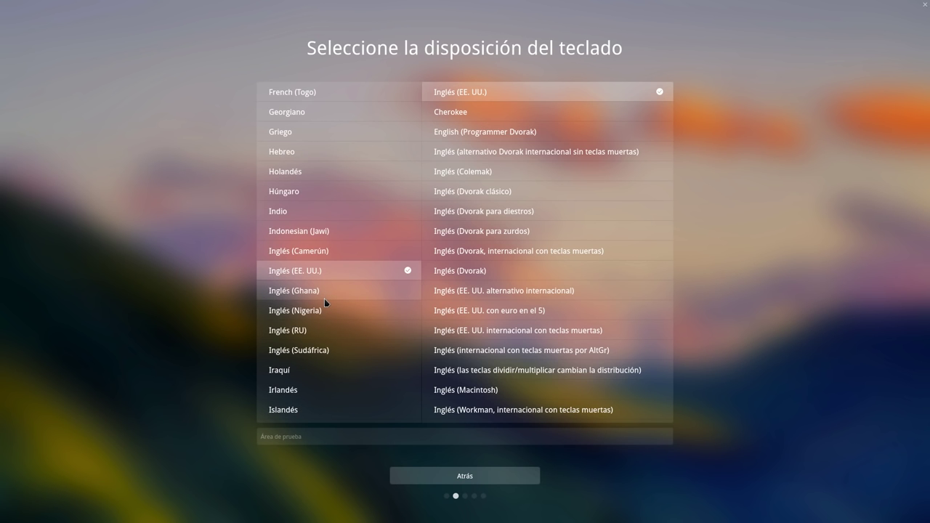
{"action": "scroll", "coordinate": [325, 303], "scroll_direction": "up", "scroll_amount": 5}
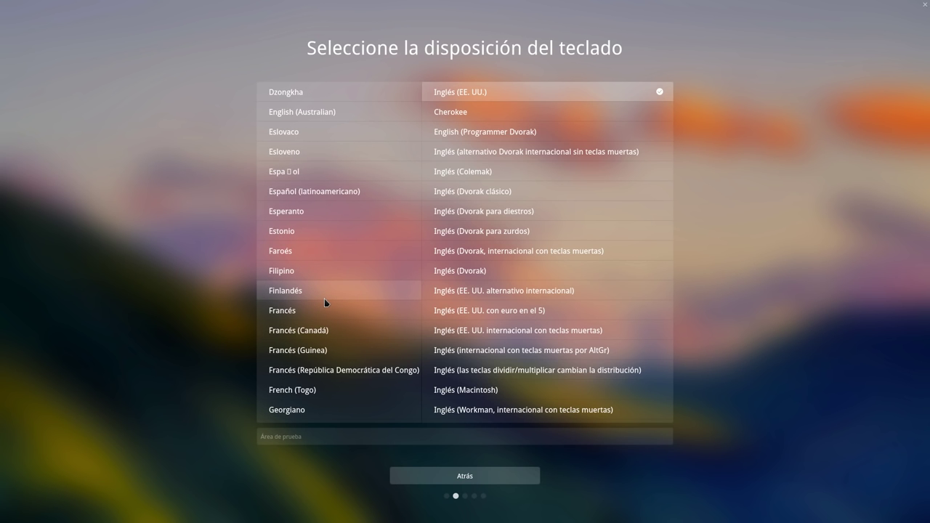
{"action": "left_click", "coordinate": [290, 172]}
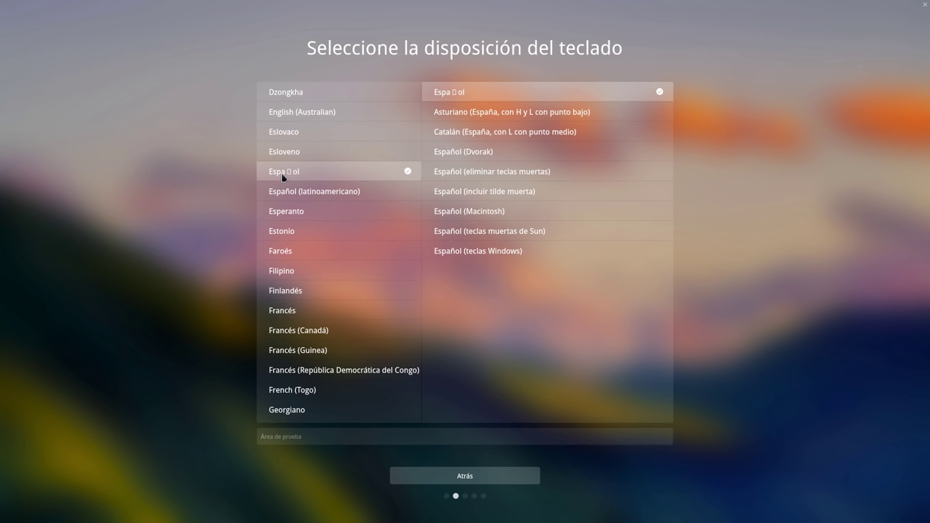
{"action": "left_click", "coordinate": [469, 479]}
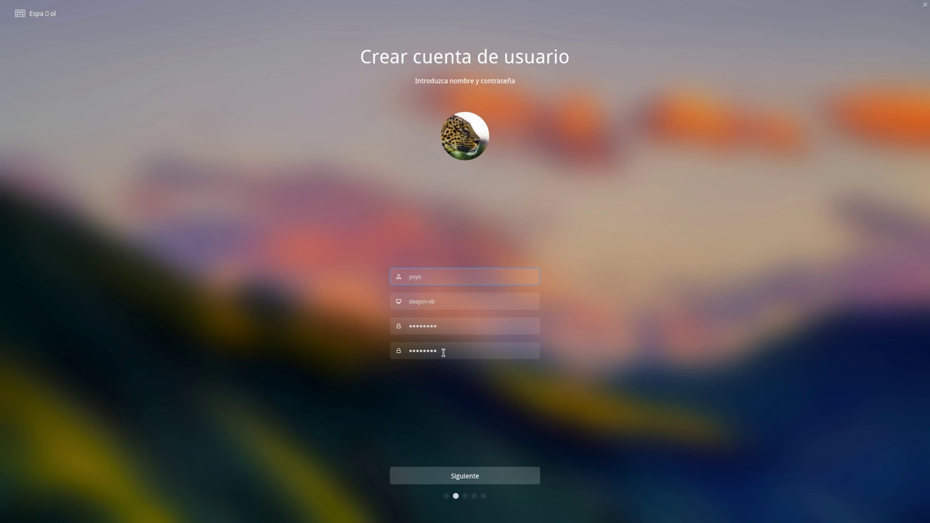
Accept the user account details, set the time zone to Madrid on the map, and continue to the installation location
{"action": "left_click", "coordinate": [452, 474]}
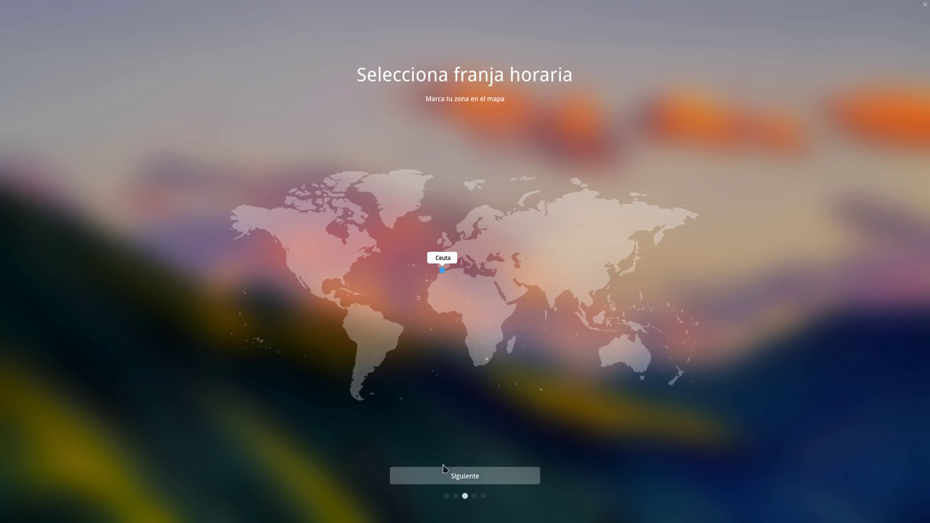
{"action": "left_click", "coordinate": [444, 264]}
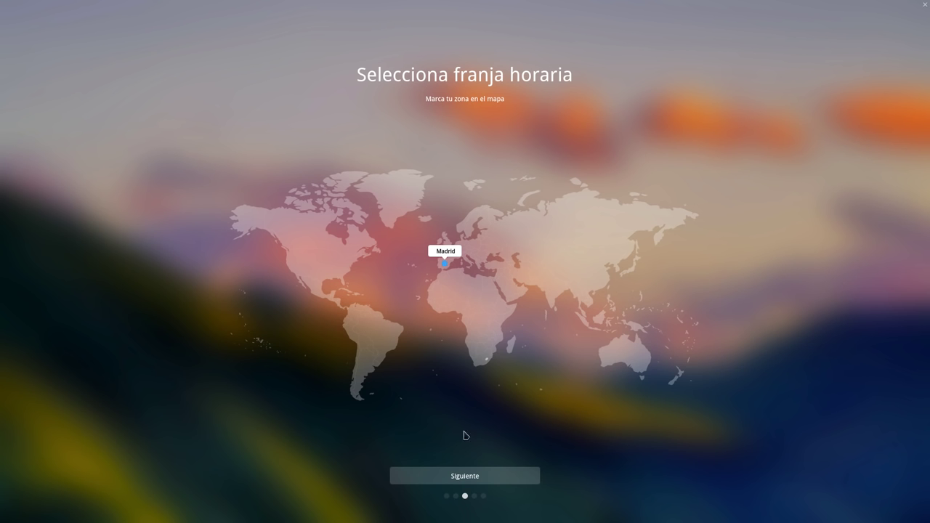
{"action": "left_click", "coordinate": [467, 478]}
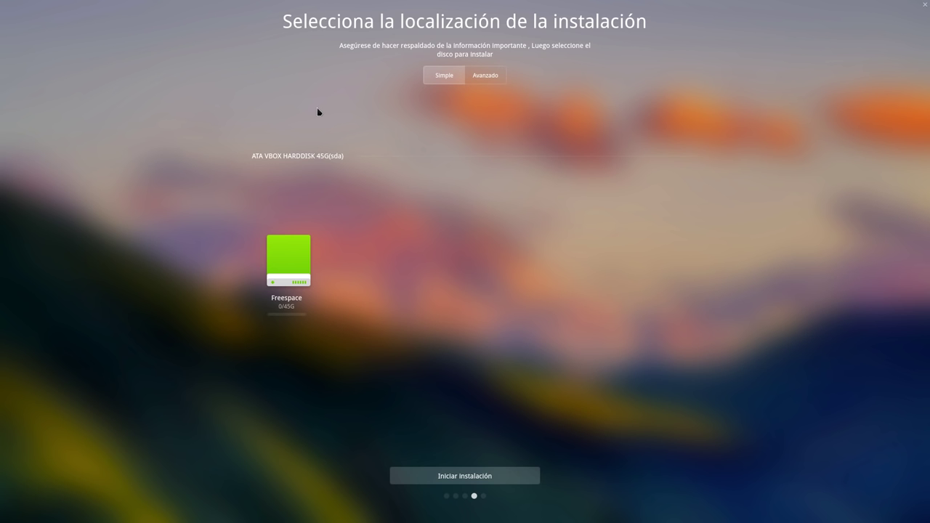
Examine the advanced partitioning view for the virtual hard disk
{"action": "left_click", "coordinate": [491, 79]}
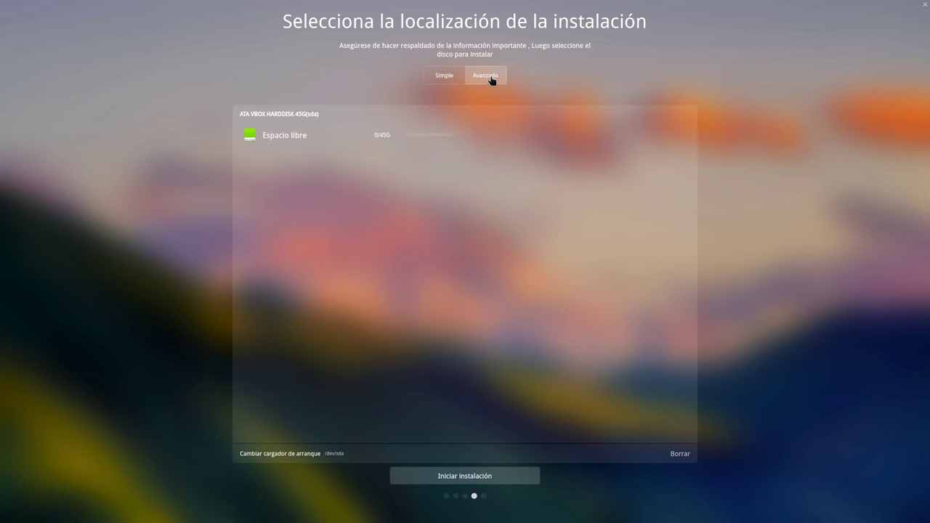
{"action": "mouse_move", "coordinate": [281, 146]}
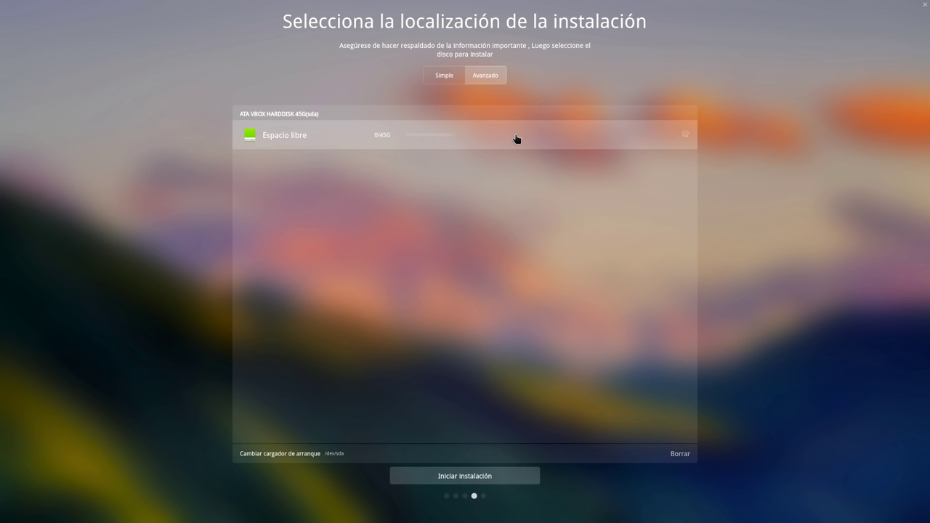
Choose the virtual disk's free space as the simple-mode install location, then start the installation and confirm the disk formatting
{"action": "left_click", "coordinate": [447, 75]}
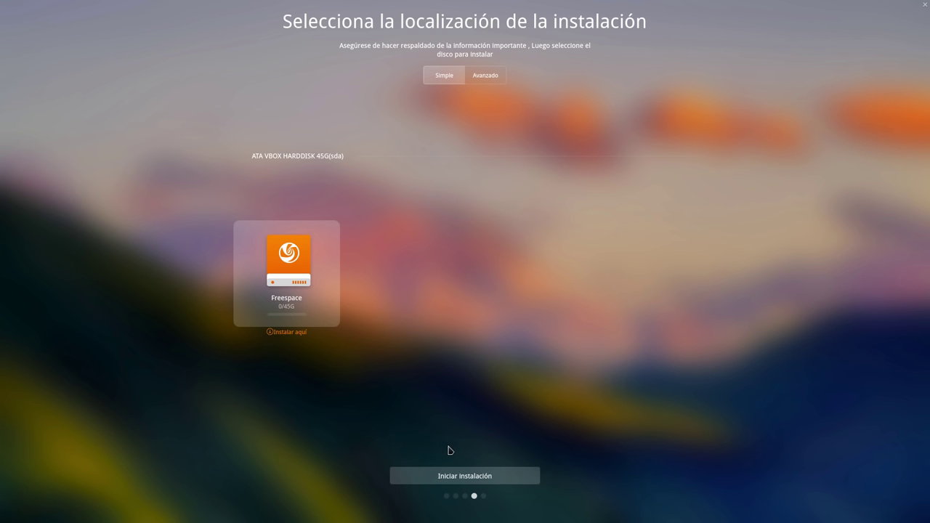
{"action": "left_click", "coordinate": [475, 483]}
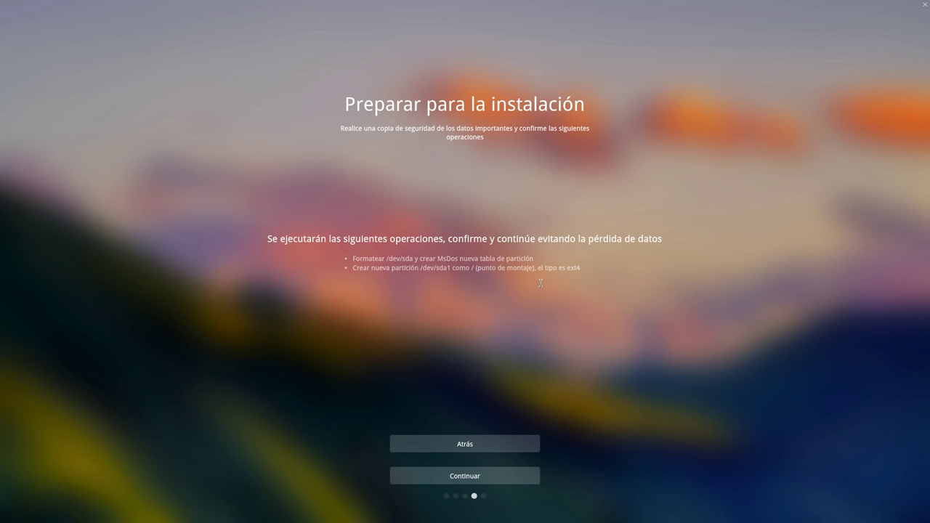
{"action": "left_click", "coordinate": [462, 477]}
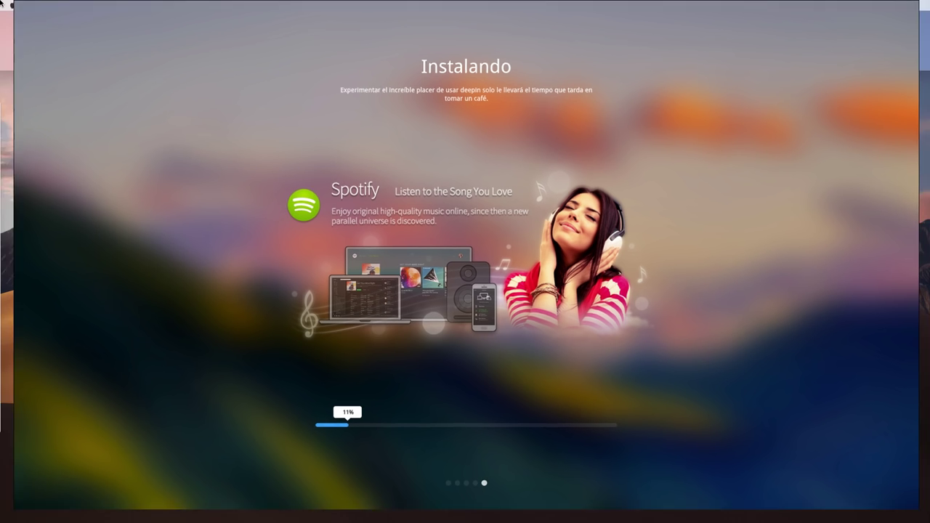
Leave the full-screen virtual machine for the macOS desktop and restore the minimized Firefox window with the deepin release page
{"action": "key", "text": "ctrl+Up"}
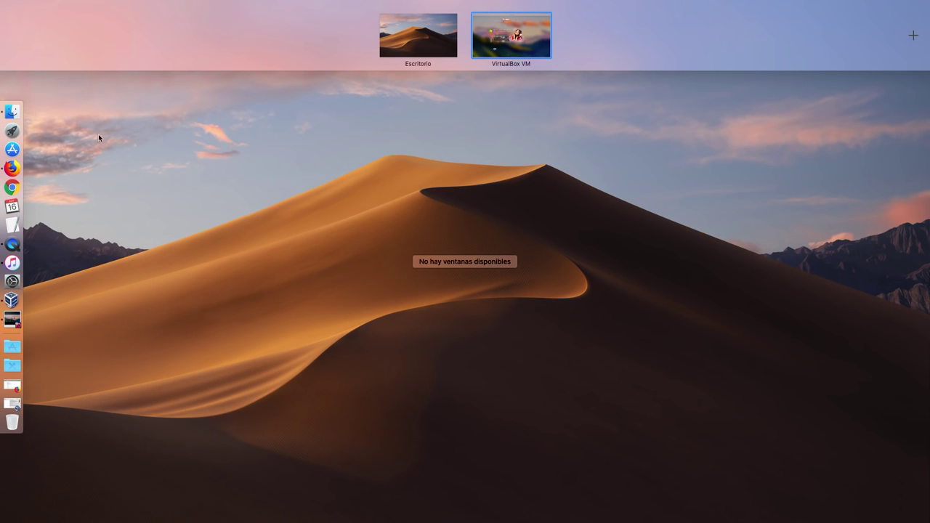
{"action": "left_click", "coordinate": [365, 157]}
{"action": "left_click", "coordinate": [22, 378]}
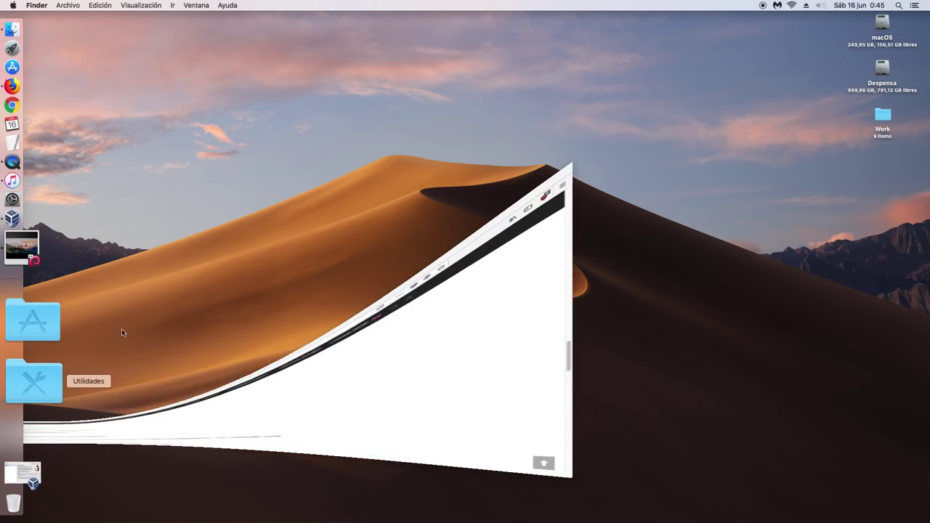
Review the desktop mode selection and the Control Center navigation bar in the deepin 15.6 release notes
{"action": "scroll", "coordinate": [76, 236], "scroll_direction": "up", "scroll_amount": 15}
{"action": "scroll", "coordinate": [80, 234], "scroll_direction": "up", "scroll_amount": 20}
{"action": "scroll", "coordinate": [82, 235], "scroll_direction": "down", "scroll_amount": 10}
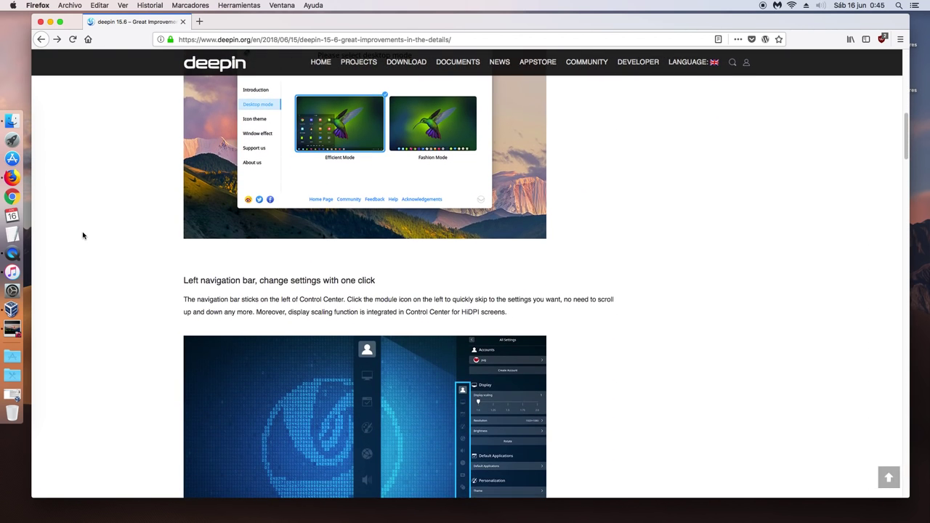
{"action": "scroll", "coordinate": [284, 158], "scroll_direction": "down", "scroll_amount": 1}
{"action": "scroll", "coordinate": [283, 158], "scroll_direction": "down", "scroll_amount": 3}
{"action": "scroll", "coordinate": [307, 158], "scroll_direction": "up", "scroll_amount": 5}
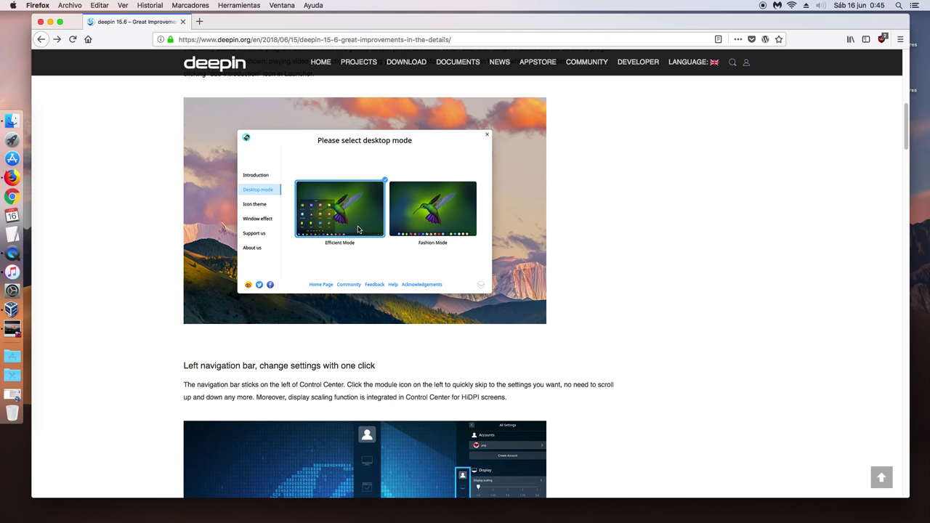
Read the release notes on the small window Launcher, the Deepin Manual, and the light and dark themes
{"action": "scroll", "coordinate": [358, 227], "scroll_direction": "down", "scroll_amount": 15}
{"action": "scroll", "coordinate": [357, 227], "scroll_direction": "down", "scroll_amount": 7}
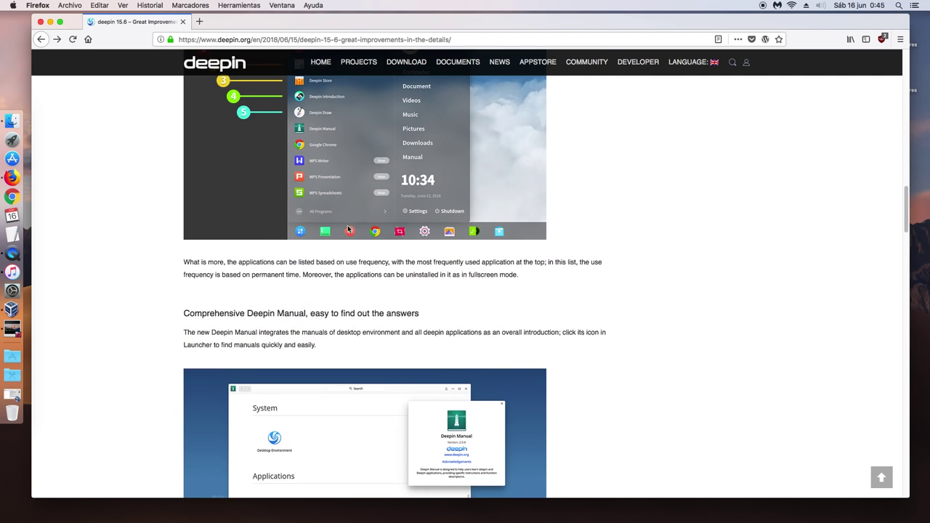
{"action": "scroll", "coordinate": [349, 230], "scroll_direction": "up", "scroll_amount": 9}
{"action": "scroll", "coordinate": [341, 310], "scroll_direction": "down", "scroll_amount": 1}
{"action": "scroll", "coordinate": [341, 310], "scroll_direction": "down", "scroll_amount": 1}
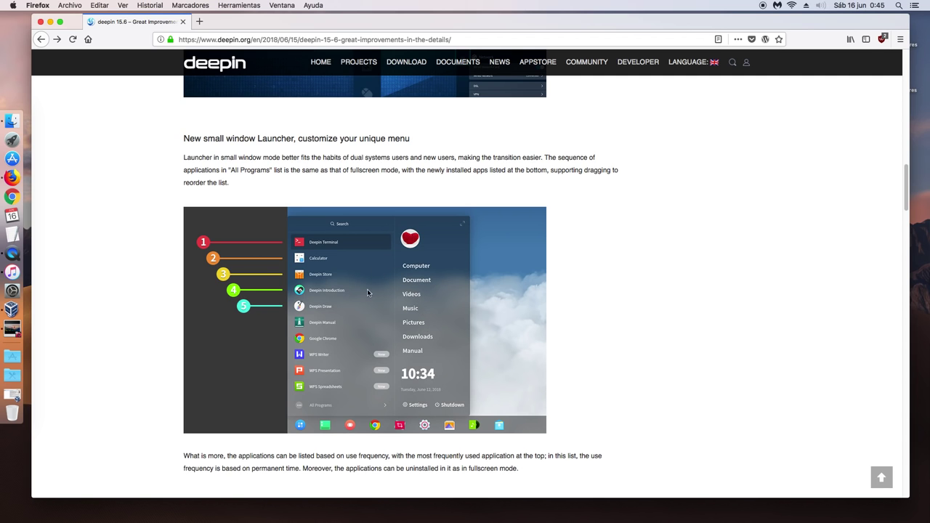
{"action": "scroll", "coordinate": [369, 305], "scroll_direction": "down", "scroll_amount": 2}
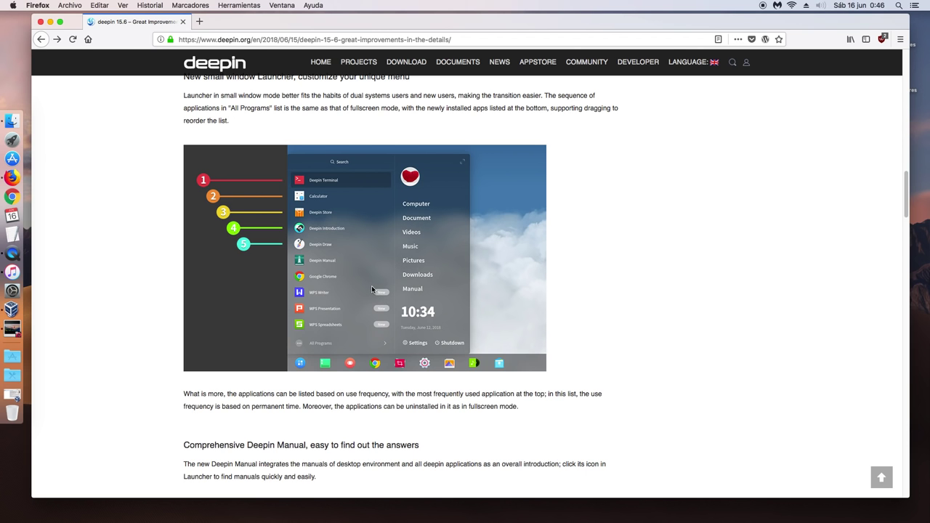
{"action": "scroll", "coordinate": [372, 289], "scroll_direction": "down", "scroll_amount": 7}
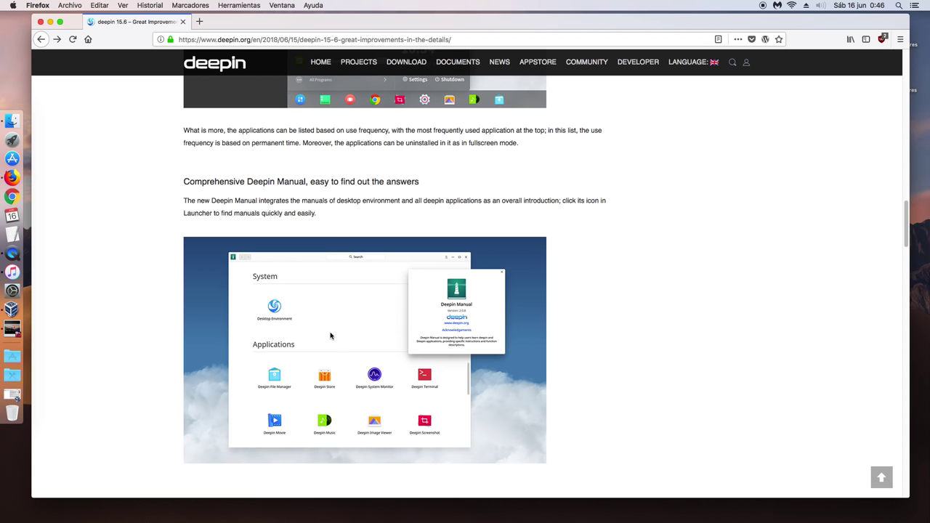
{"action": "scroll", "coordinate": [319, 325], "scroll_direction": "down", "scroll_amount": 3}
{"action": "scroll", "coordinate": [320, 325], "scroll_direction": "down", "scroll_amount": 5}
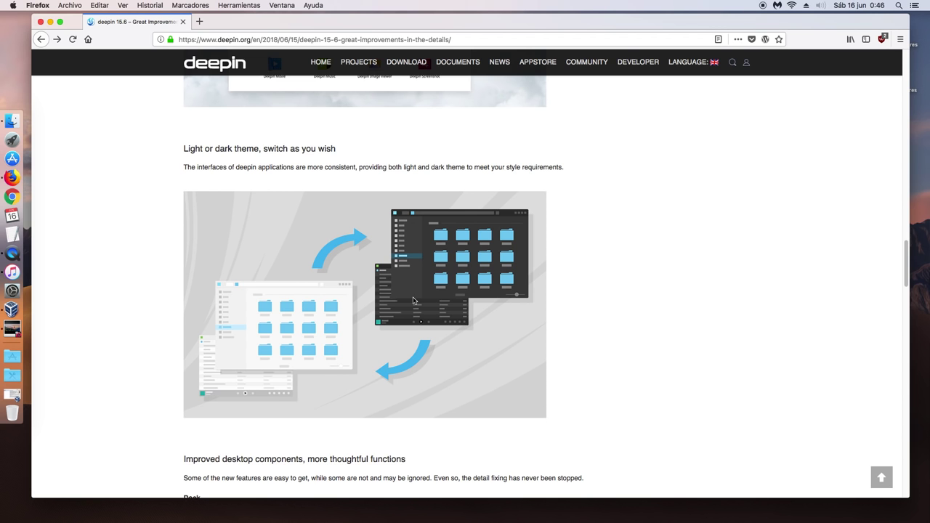
Read the lists of added desktop component functions and improvements for the Dock, Control Center, Launcher and Desktop
{"action": "scroll", "coordinate": [324, 287], "scroll_direction": "down", "scroll_amount": 5}
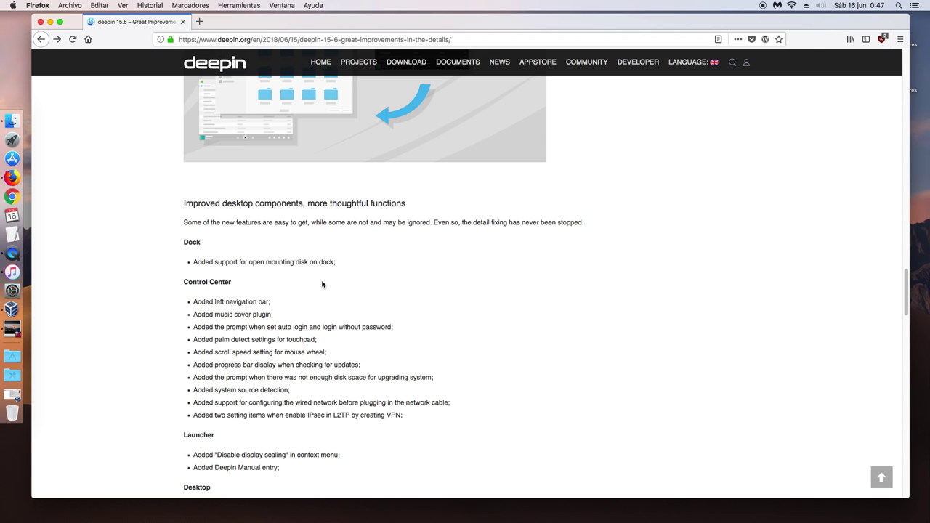
{"action": "scroll", "coordinate": [269, 274], "scroll_direction": "down", "scroll_amount": 9}
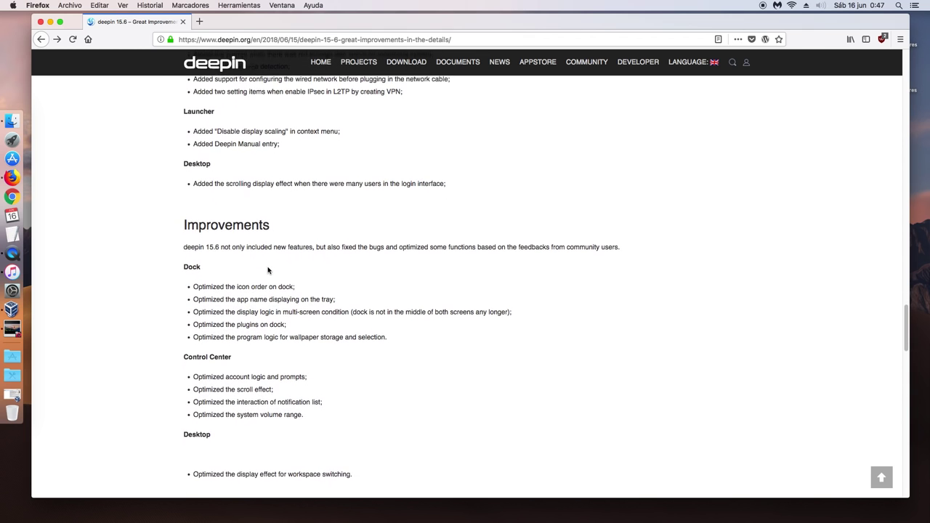
{"action": "scroll", "coordinate": [256, 269], "scroll_direction": "up", "scroll_amount": 7}
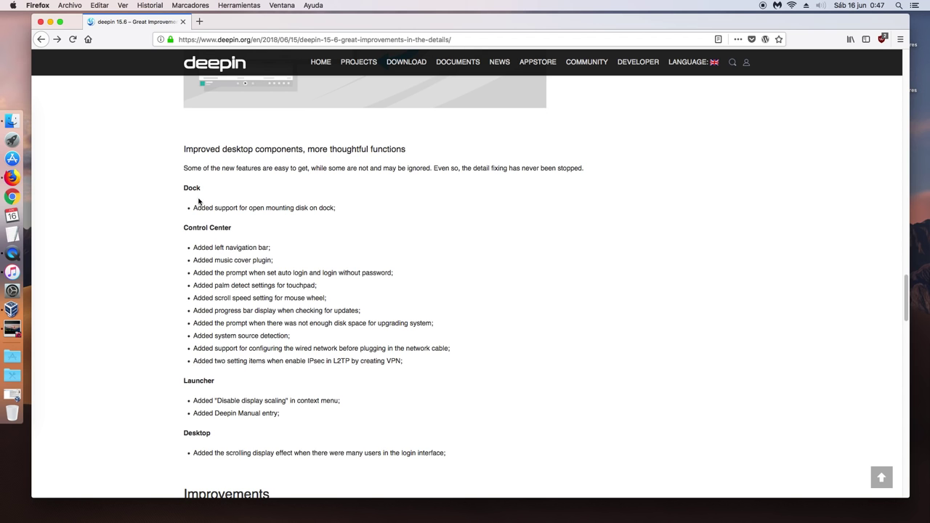
{"action": "scroll", "coordinate": [199, 204], "scroll_direction": "down", "scroll_amount": 3}
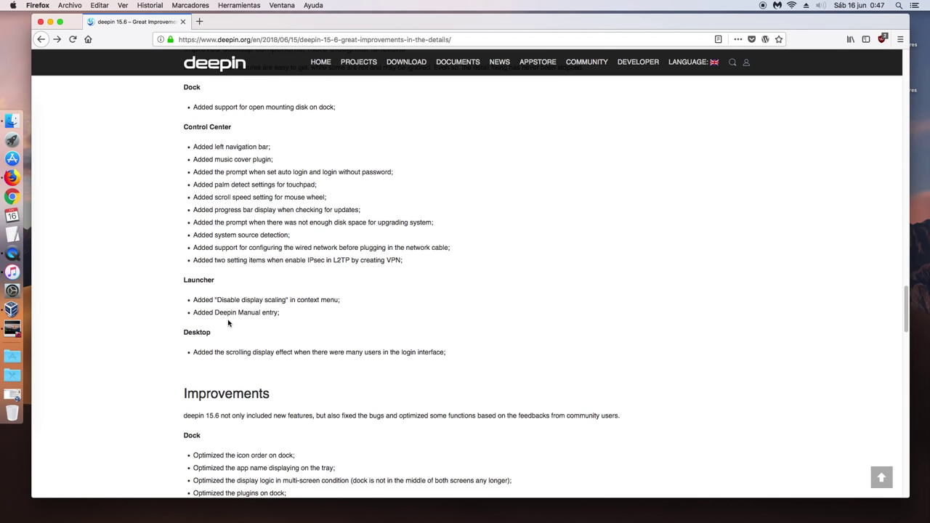
{"action": "scroll", "coordinate": [228, 319], "scroll_direction": "down", "scroll_amount": 1}
{"action": "scroll", "coordinate": [227, 319], "scroll_direction": "down", "scroll_amount": 4}
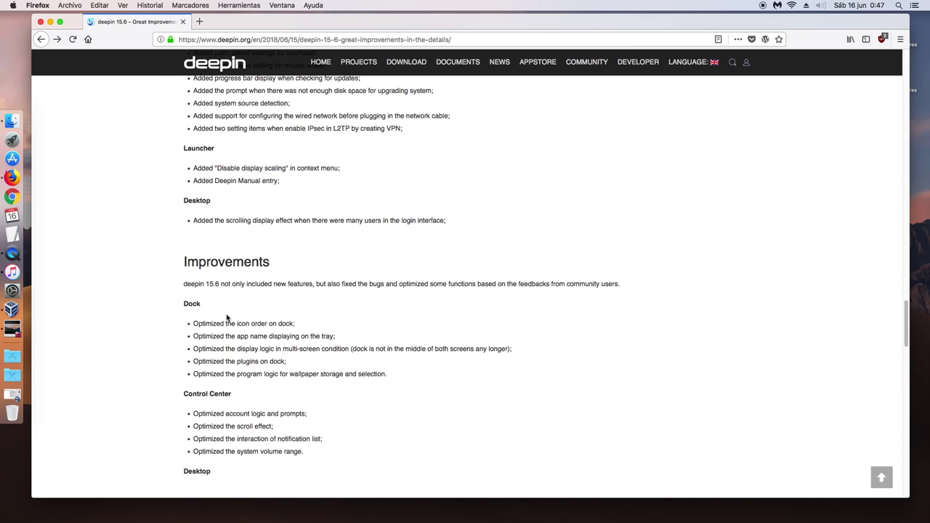
{"action": "scroll", "coordinate": [227, 317], "scroll_direction": "down", "scroll_amount": 2}
{"action": "scroll", "coordinate": [228, 309], "scroll_direction": "down", "scroll_amount": 5}
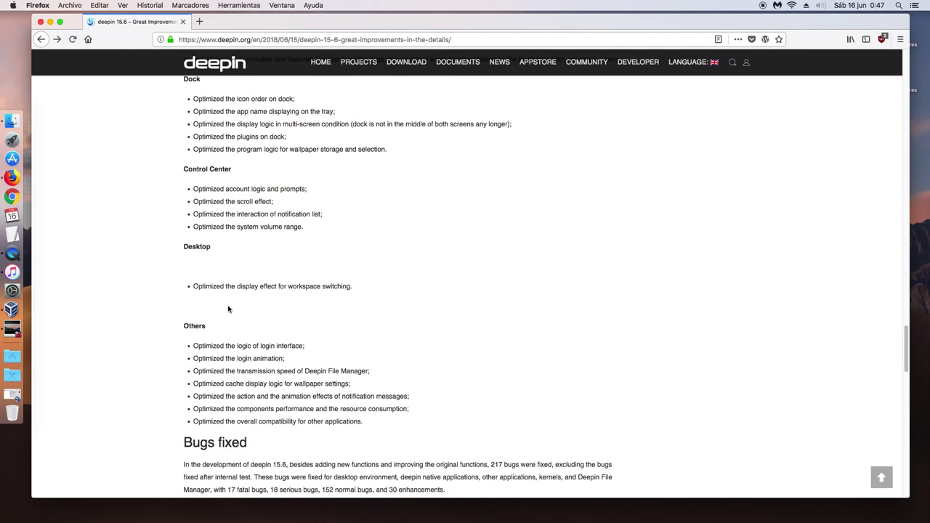
Review the fixed and known bugs, internal test conclusion, download links and user comments on the release page
{"action": "scroll", "coordinate": [227, 305], "scroll_direction": "down", "scroll_amount": 5}
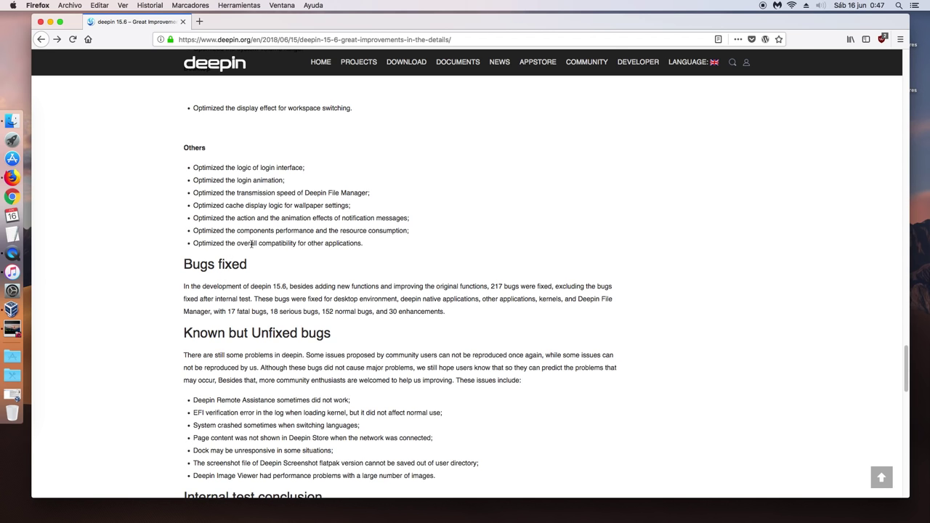
{"action": "scroll", "coordinate": [251, 243], "scroll_direction": "down", "scroll_amount": 8}
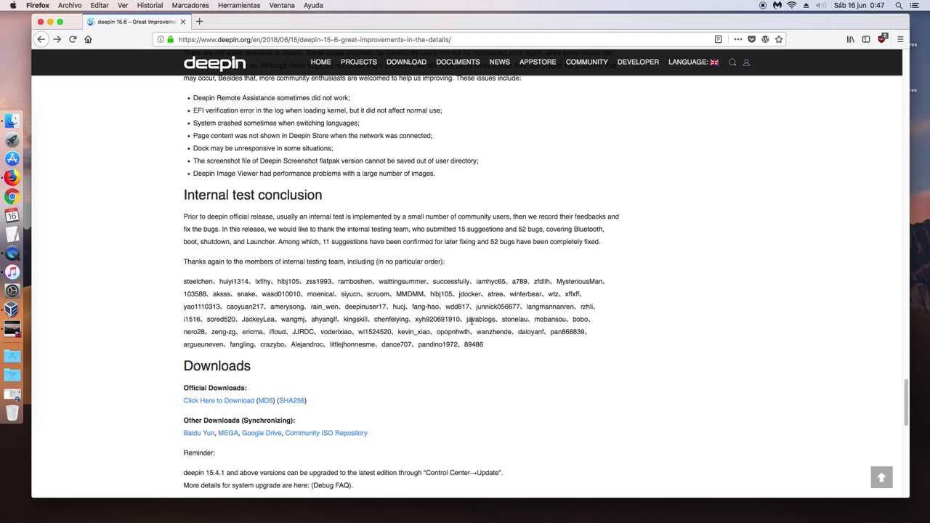
{"action": "scroll", "coordinate": [331, 272], "scroll_direction": "down", "scroll_amount": 5}
{"action": "scroll", "coordinate": [319, 276], "scroll_direction": "down", "scroll_amount": 3}
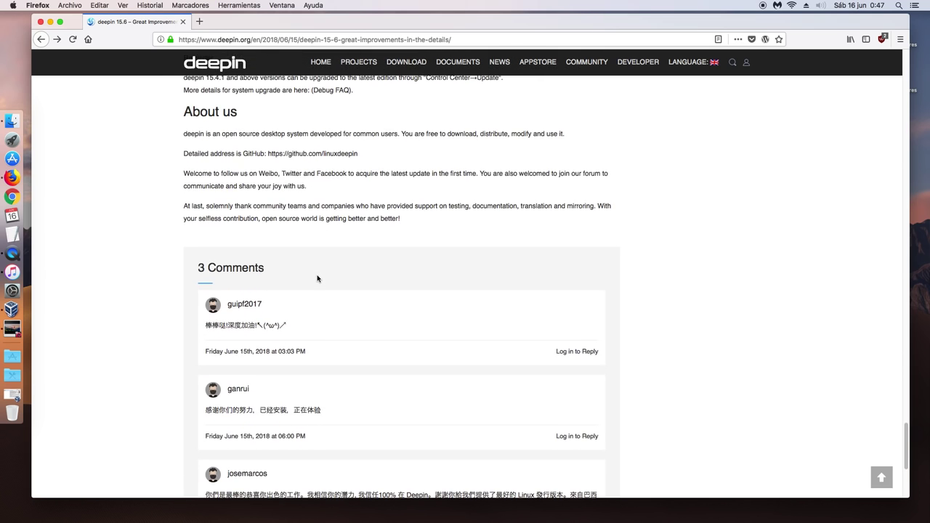
{"action": "scroll", "coordinate": [317, 277], "scroll_direction": "down", "scroll_amount": 3}
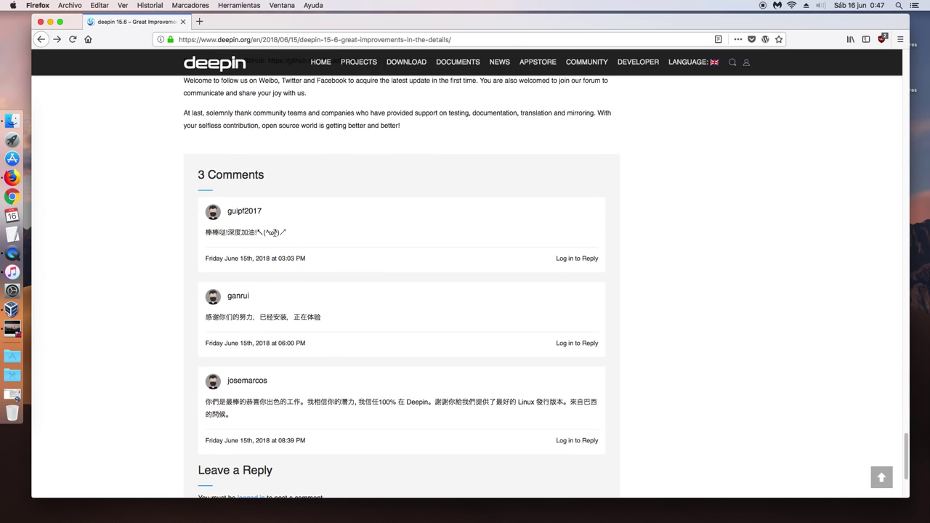
Look over the three Chinese user comments below the deepin 15.6 release notes
{"action": "left_click_drag", "start_coordinate": [281, 234], "coordinate": [201, 235]}
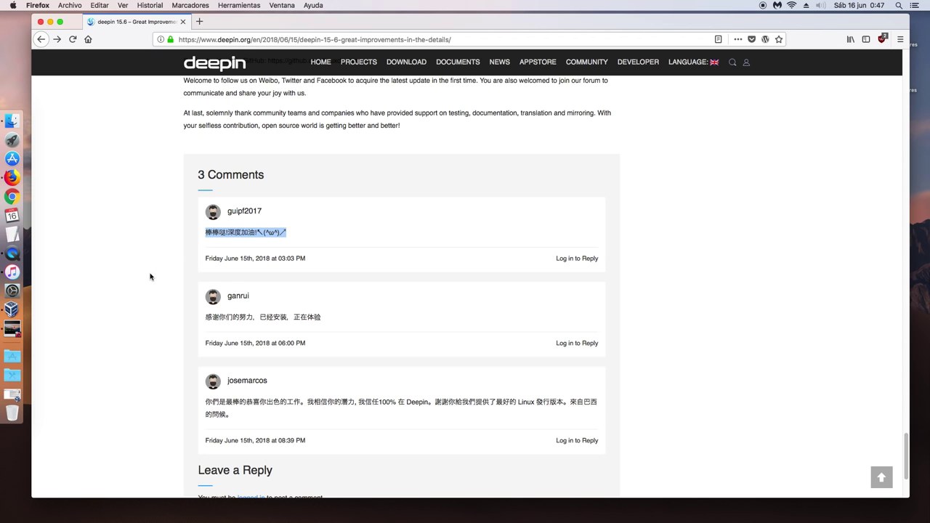
{"action": "left_click", "coordinate": [152, 234]}
{"action": "left_click_drag", "start_coordinate": [287, 233], "coordinate": [259, 233]}
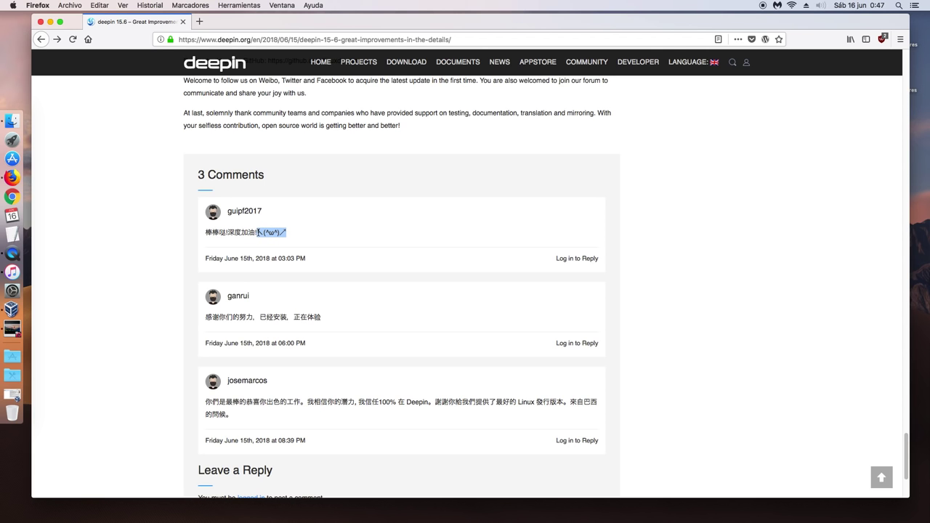
{"action": "left_click", "coordinate": [185, 276]}
{"action": "left_click_drag", "start_coordinate": [328, 320], "coordinate": [203, 320]}
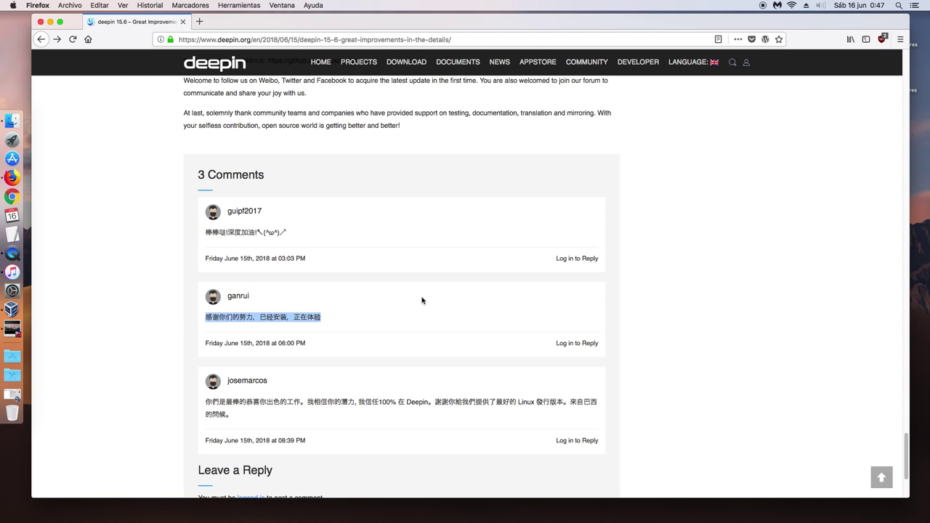
{"action": "left_click", "coordinate": [319, 422]}
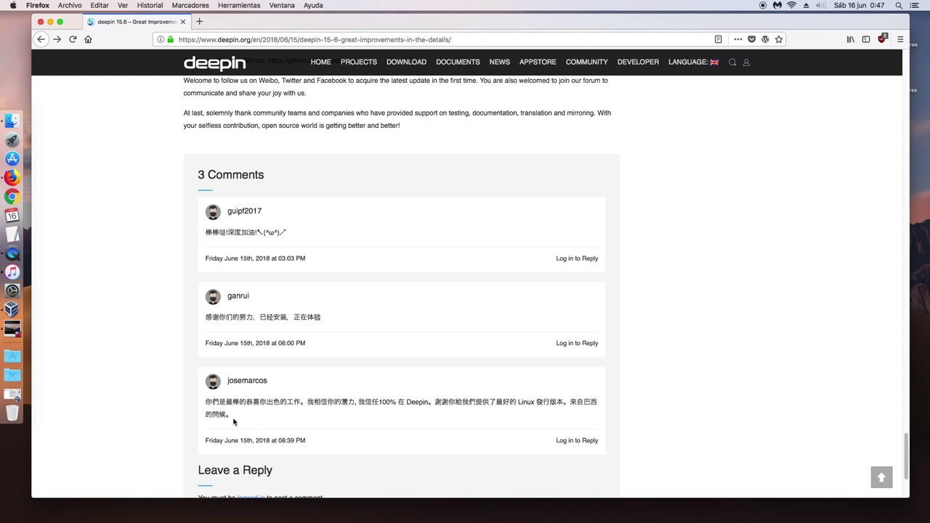
{"action": "left_click_drag", "start_coordinate": [234, 417], "coordinate": [208, 404]}
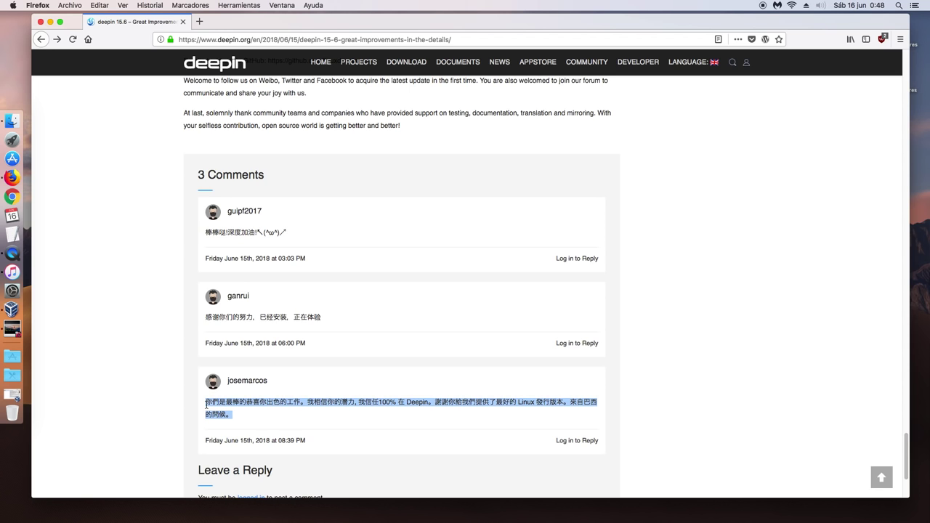
{"action": "left_click", "coordinate": [348, 417]}
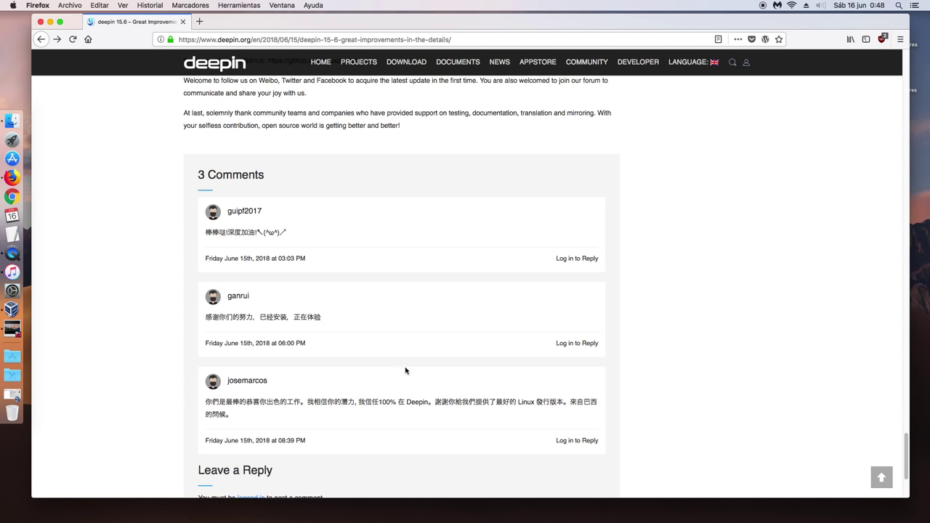
{"action": "left_click_drag", "start_coordinate": [206, 234], "coordinate": [220, 233]}
{"action": "left_click", "coordinate": [160, 354]}
Check the deepin installation progress in the VirtualBox VM and return to the release notes in Firefox
{"action": "key", "text": "ctrl+Up"}
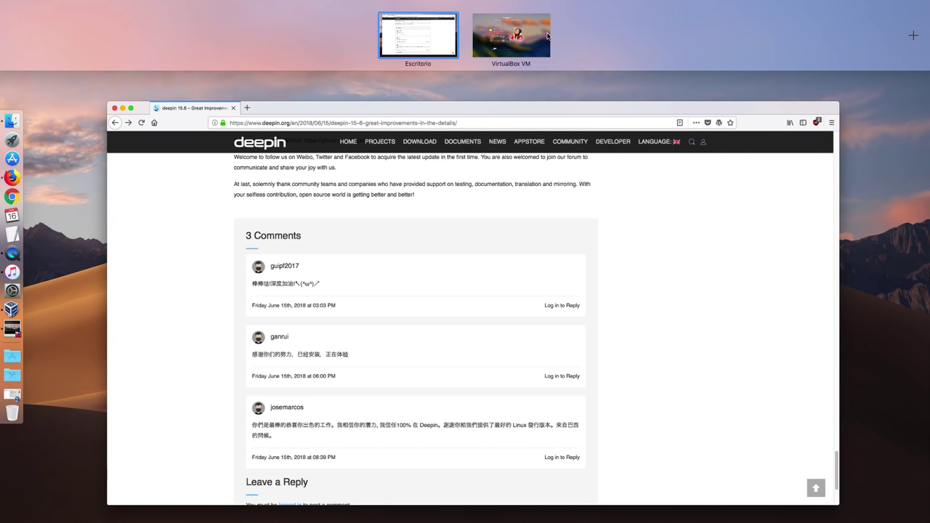
{"action": "left_click", "coordinate": [535, 44]}
{"action": "key", "text": "ctrl+Up"}
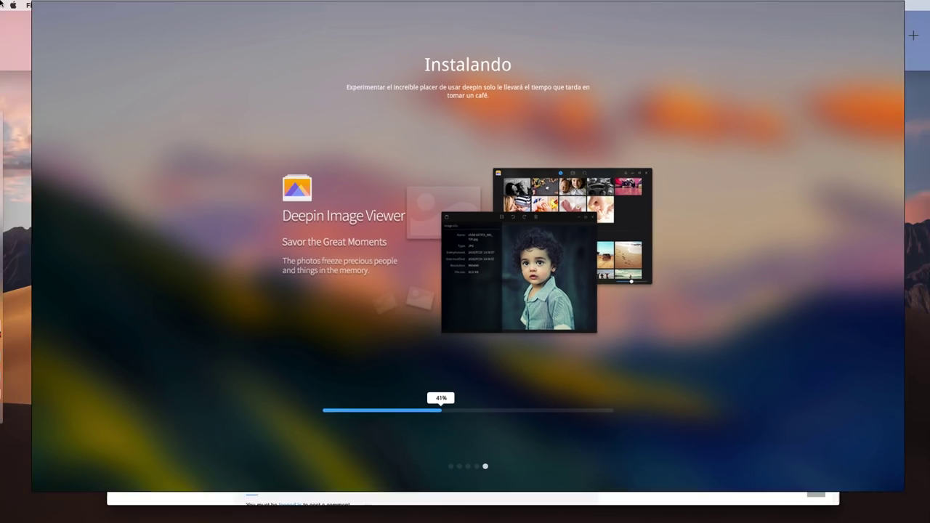
{"action": "left_click", "coordinate": [234, 226]}
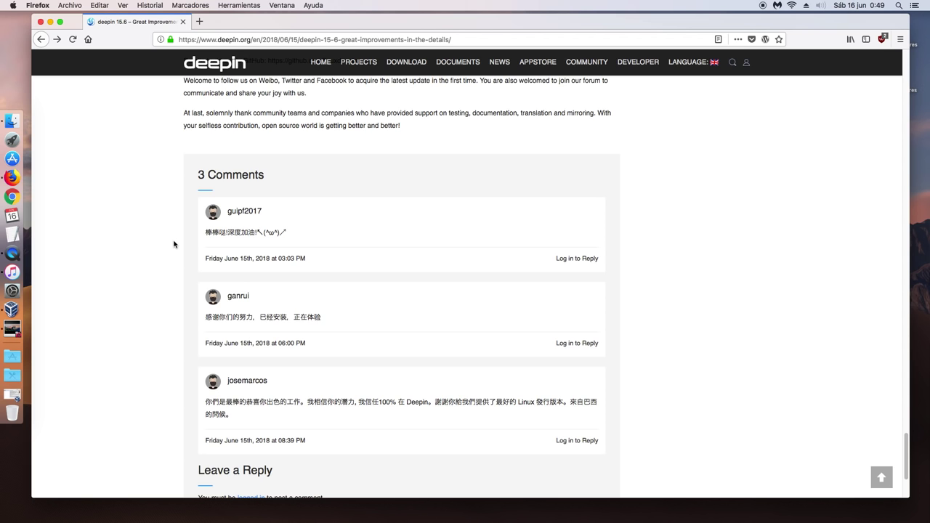
Copy the Chinese text of the first comment, without its emoticon, and open a new browser tab
{"action": "left_click_drag", "start_coordinate": [205, 233], "coordinate": [260, 233]}
{"action": "key", "text": "ctrl+c"}
{"action": "right_click", "coordinate": [247, 233]}
{"action": "left_click", "coordinate": [250, 238]}
{"action": "left_click", "coordinate": [199, 22]}
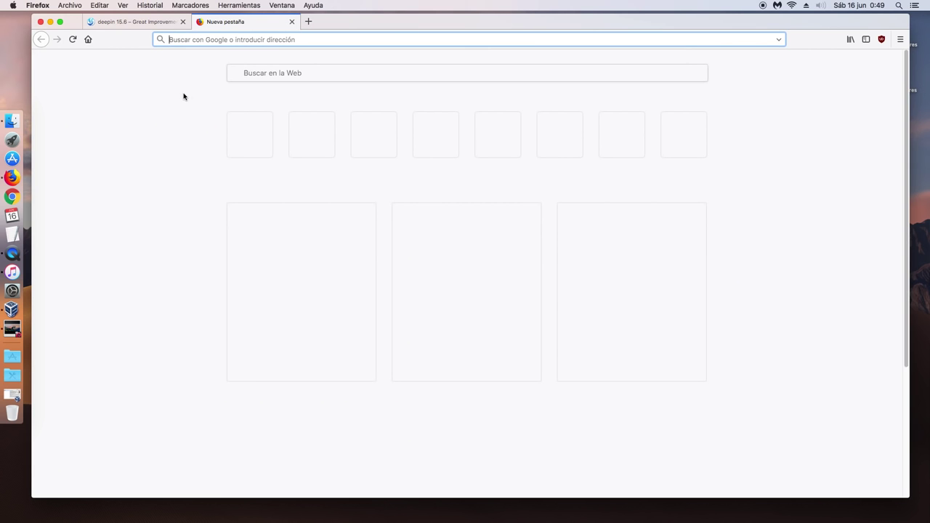
Try to translate the copied comment into Spanish with DeepL, checking its source languages for Chinese
{"action": "left_click", "coordinate": [189, 5]}
{"action": "left_click", "coordinate": [207, 117]}
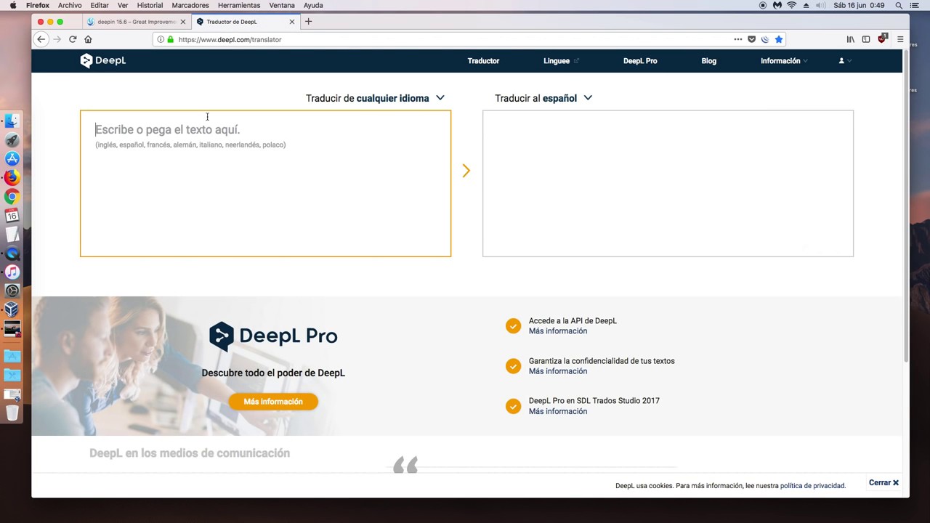
{"action": "right_click", "coordinate": [141, 147]}
{"action": "left_click", "coordinate": [159, 188]}
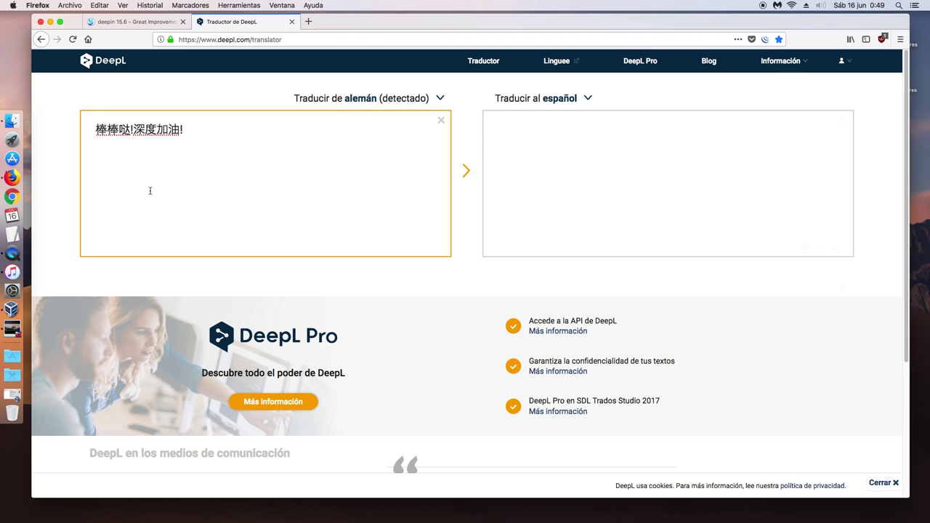
{"action": "left_click", "coordinate": [363, 104]}
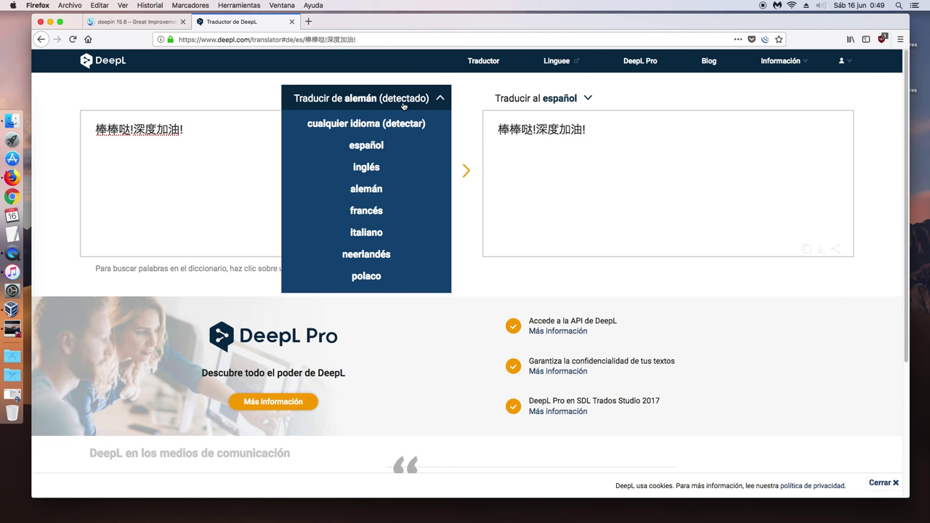
{"action": "left_click", "coordinate": [248, 185]}
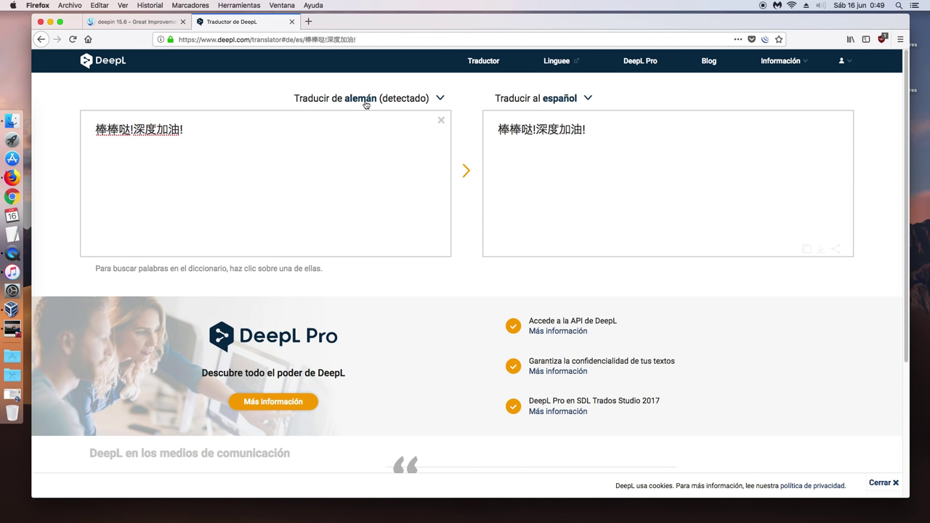
{"action": "left_click", "coordinate": [365, 104]}
{"action": "scroll", "coordinate": [367, 187], "scroll_direction": "down", "scroll_amount": 2}
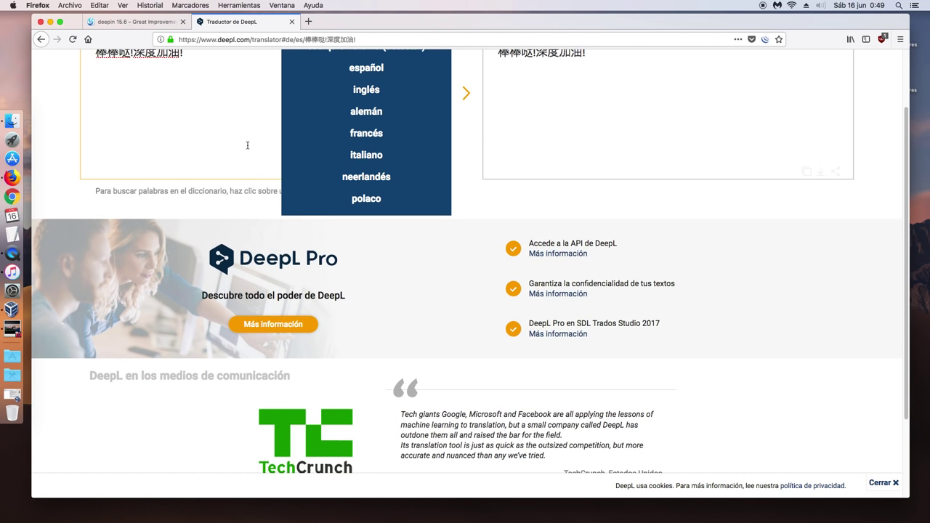
{"action": "scroll", "coordinate": [250, 145], "scroll_direction": "up", "scroll_amount": 2}
{"action": "left_click", "coordinate": [194, 90]}
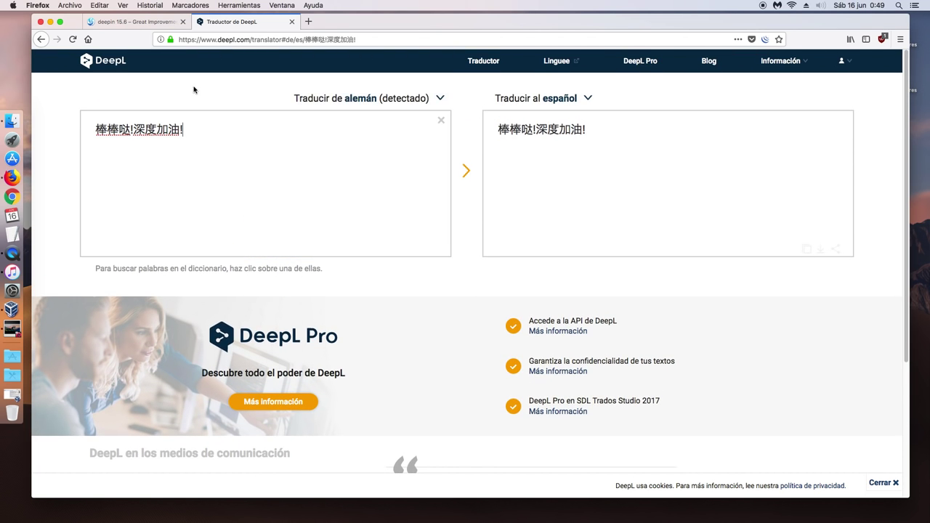
Open Google Translate and translate the first comment into Spanish with Chinese (chino) as the source language
{"action": "left_click", "coordinate": [88, 39]}
{"action": "left_click", "coordinate": [828, 64]}
{"action": "left_click", "coordinate": [860, 263]}
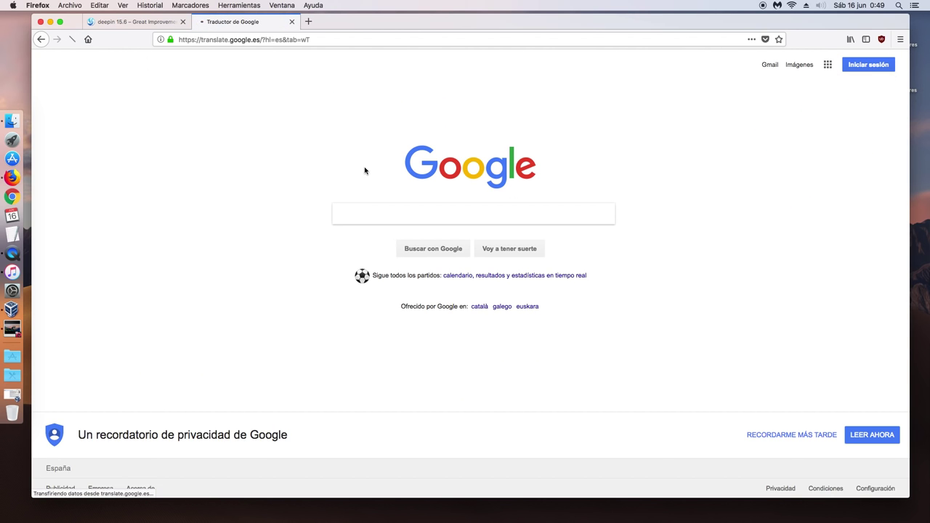
{"action": "right_click", "coordinate": [132, 173]}
{"action": "left_click", "coordinate": [132, 204]}
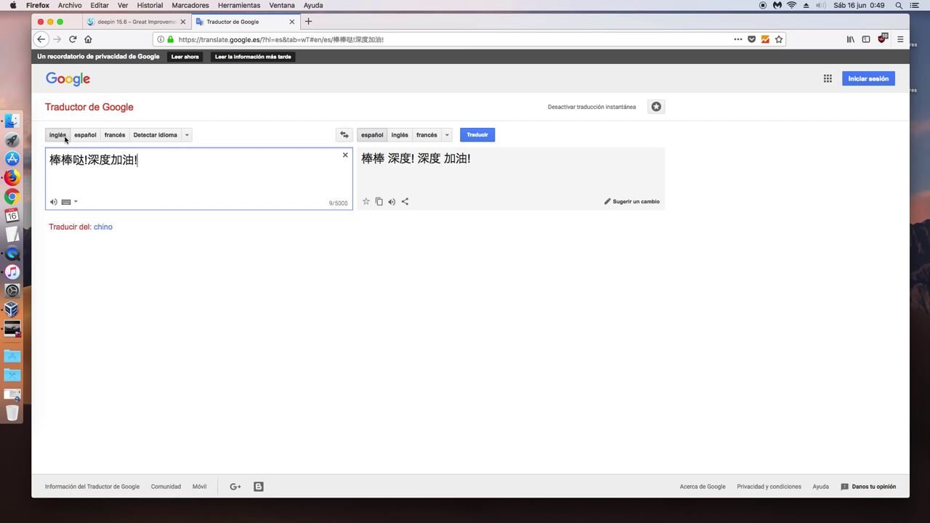
{"action": "left_click", "coordinate": [187, 136]}
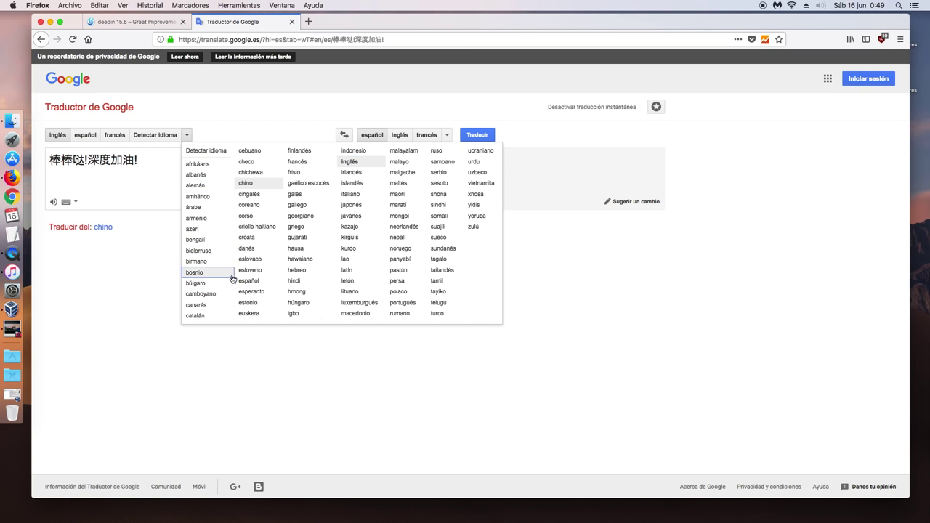
{"action": "left_click", "coordinate": [247, 184]}
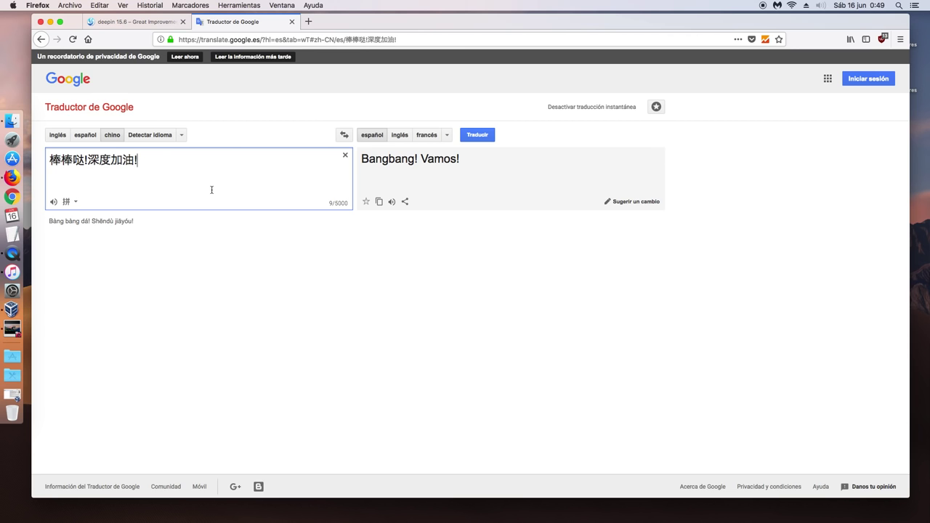
Copy the second comment from the release page and translate it from Chinese to Spanish in Google Translate
{"action": "left_click", "coordinate": [134, 21]}
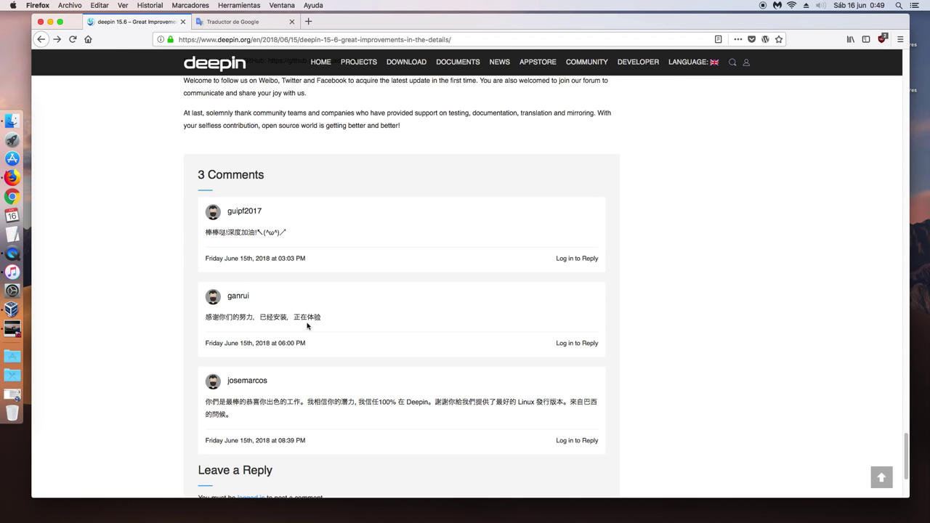
{"action": "left_click_drag", "start_coordinate": [322, 319], "coordinate": [204, 322]}
{"action": "key", "text": "ctrl+c"}
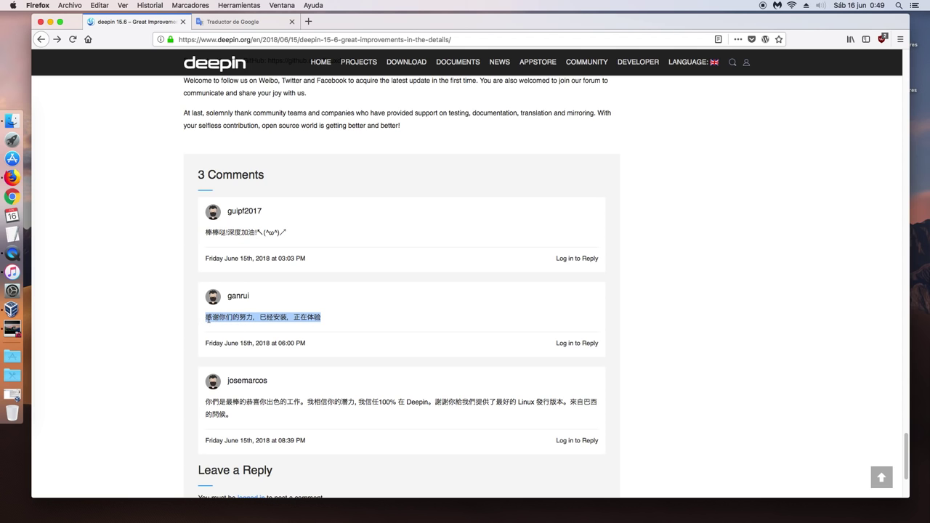
{"action": "right_click", "coordinate": [205, 317]}
{"action": "left_click", "coordinate": [230, 327]}
{"action": "left_click", "coordinate": [239, 22]}
{"action": "left_click", "coordinate": [345, 155]}
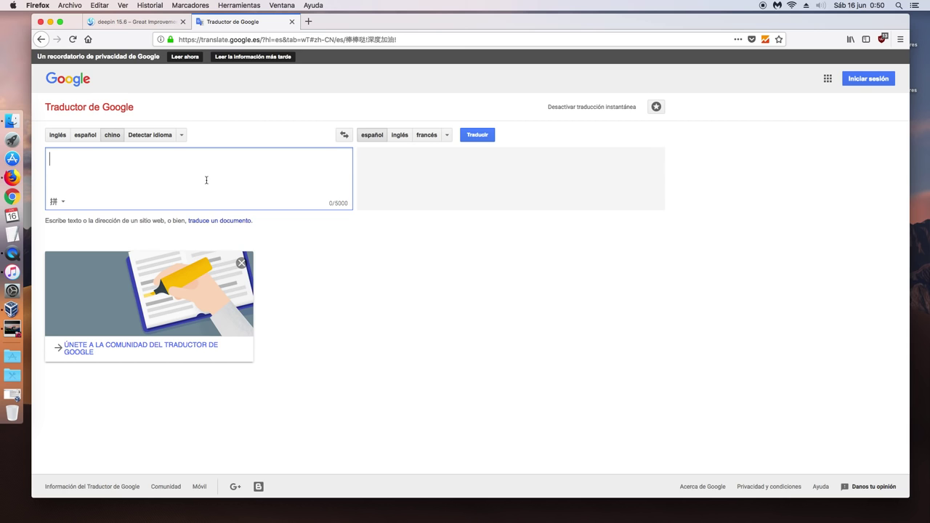
{"action": "right_click", "coordinate": [207, 178]}
{"action": "left_click", "coordinate": [226, 217]}
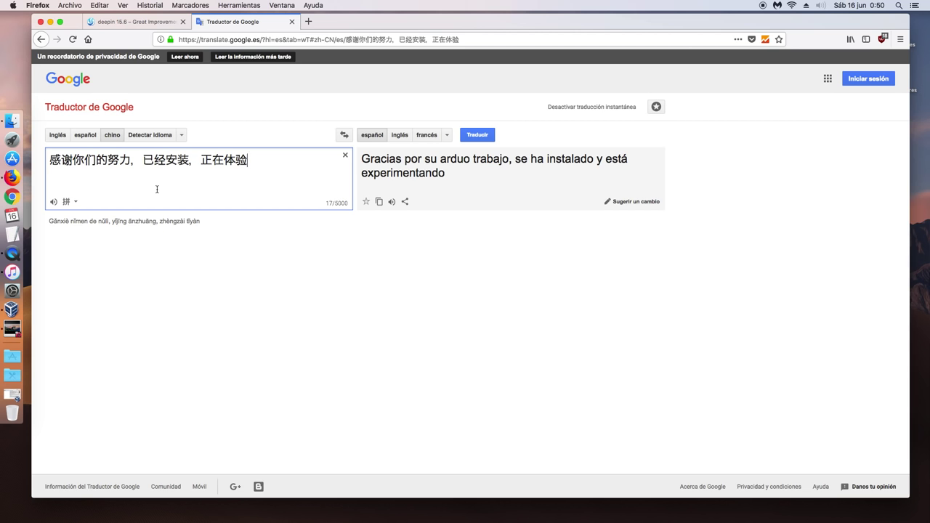
Copy the third comment from the release page and translate it from Chinese to Spanish in Google Translate
{"action": "left_click", "coordinate": [137, 21]}
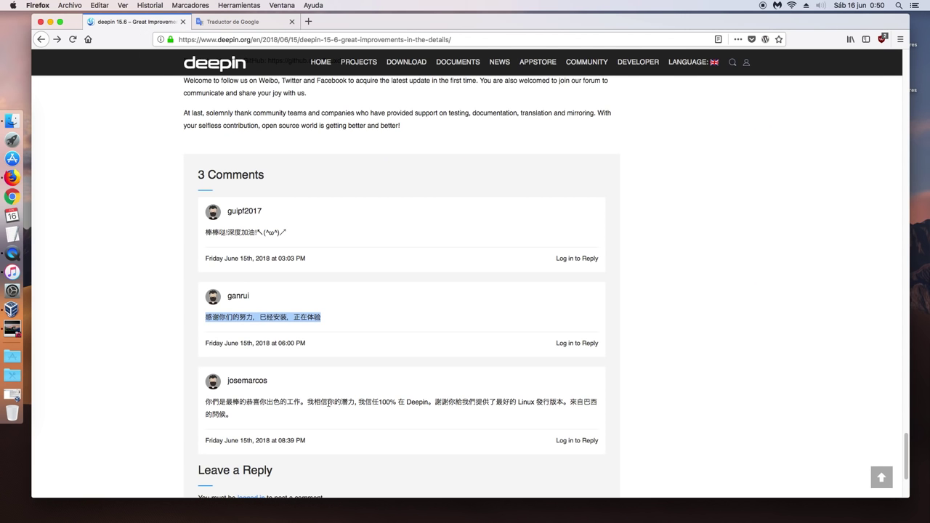
{"action": "left_click", "coordinate": [323, 416]}
{"action": "left_click_drag", "start_coordinate": [238, 423], "coordinate": [206, 404]}
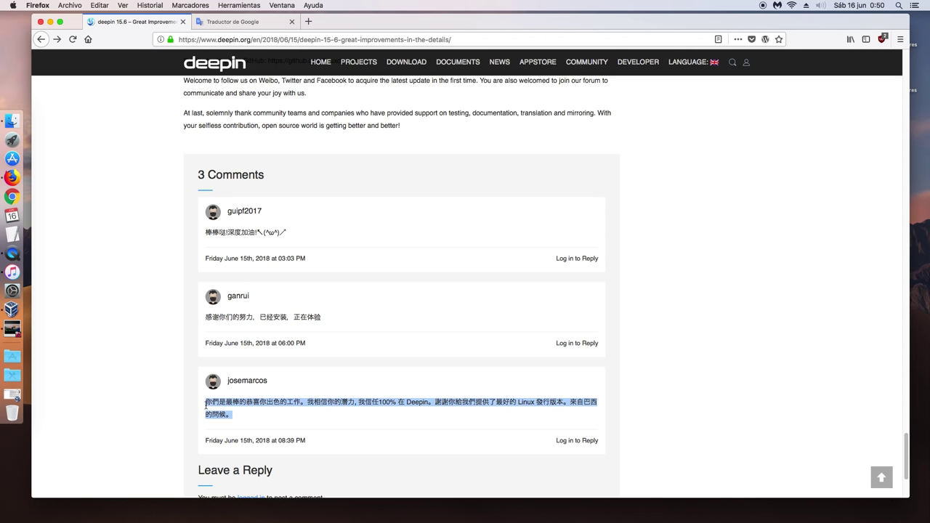
{"action": "right_click", "coordinate": [230, 404]}
{"action": "left_click", "coordinate": [247, 409]}
{"action": "left_click", "coordinate": [233, 22]}
{"action": "left_click", "coordinate": [346, 155]}
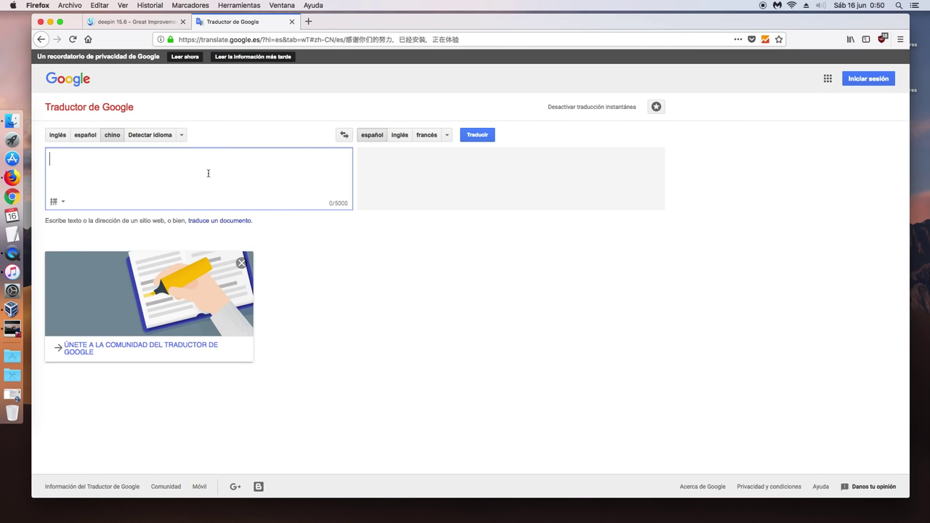
{"action": "right_click", "coordinate": [208, 173]}
{"action": "left_click", "coordinate": [227, 210]}
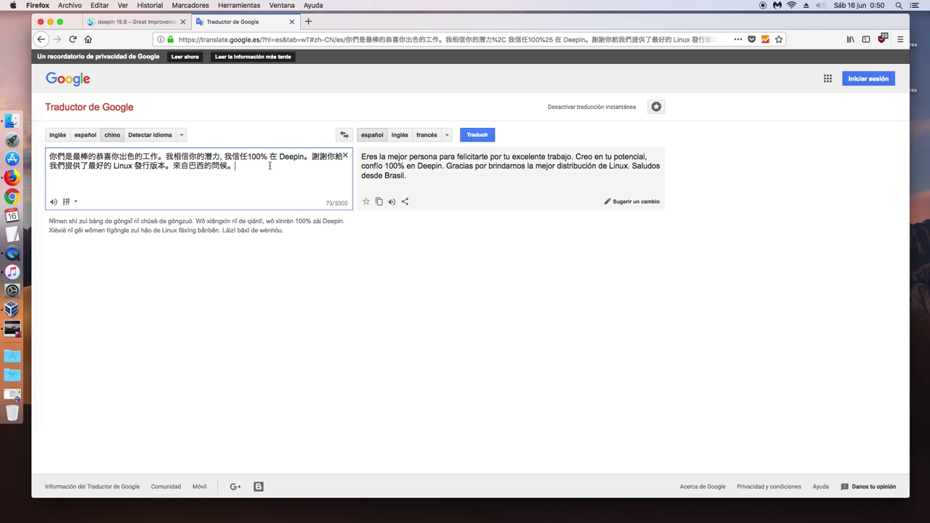
Return to the deepin release notes and minimize the Firefox window
{"action": "left_click", "coordinate": [157, 28]}
{"action": "left_click", "coordinate": [132, 316]}
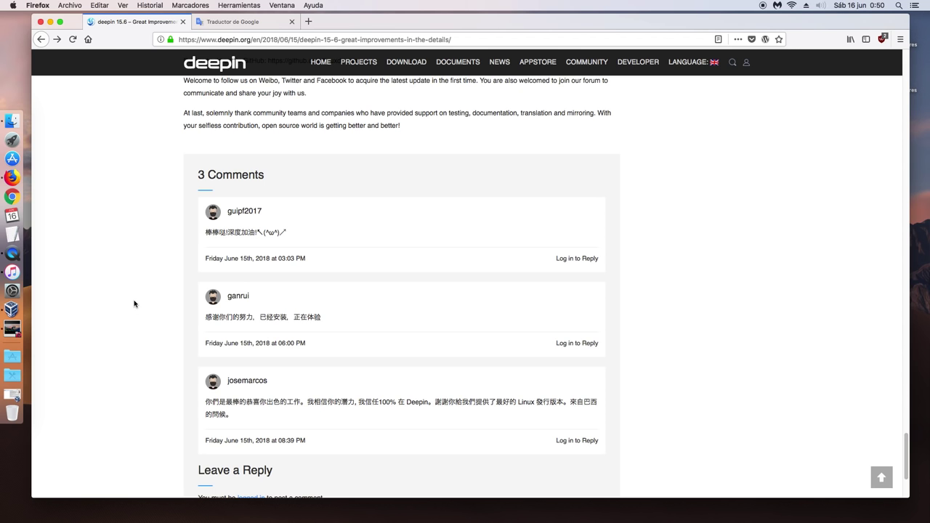
{"action": "left_click", "coordinate": [50, 22]}
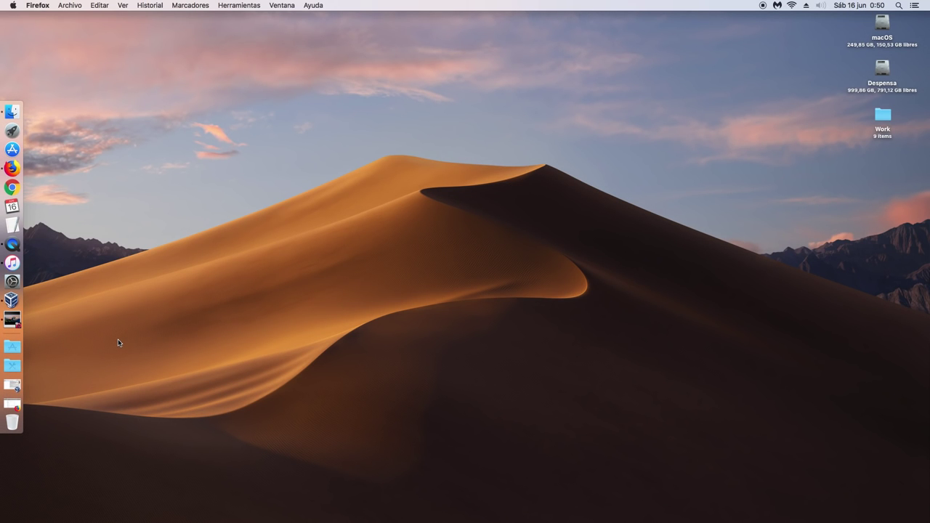
Switch to the VirtualBox VM and restart into deepin from the completed installer with "Experimentar ahora"
{"action": "mouse_move", "coordinate": [32, 17]}
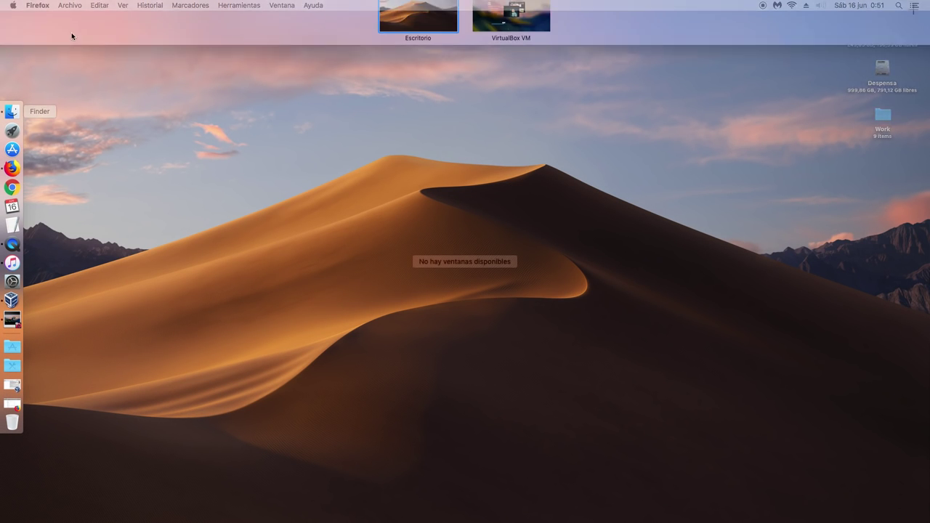
{"action": "left_click", "coordinate": [511, 33]}
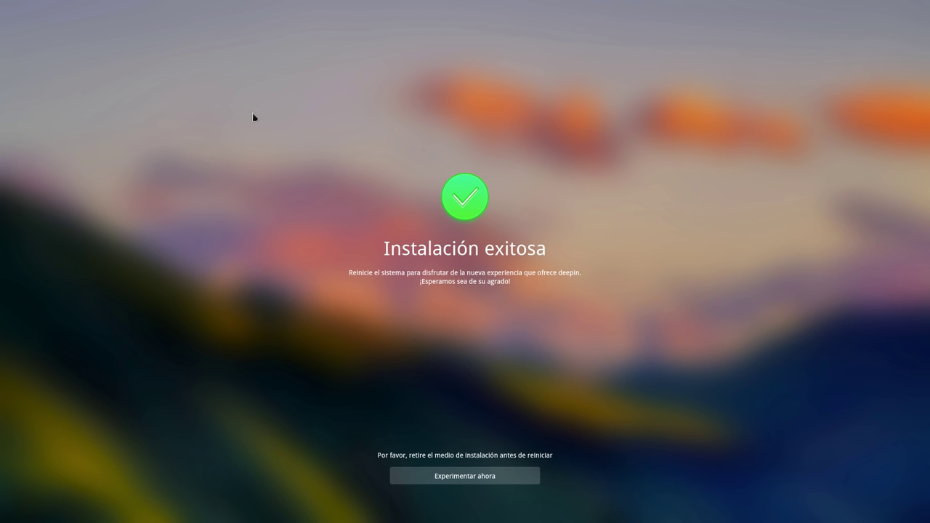
{"action": "left_click", "coordinate": [472, 476]}
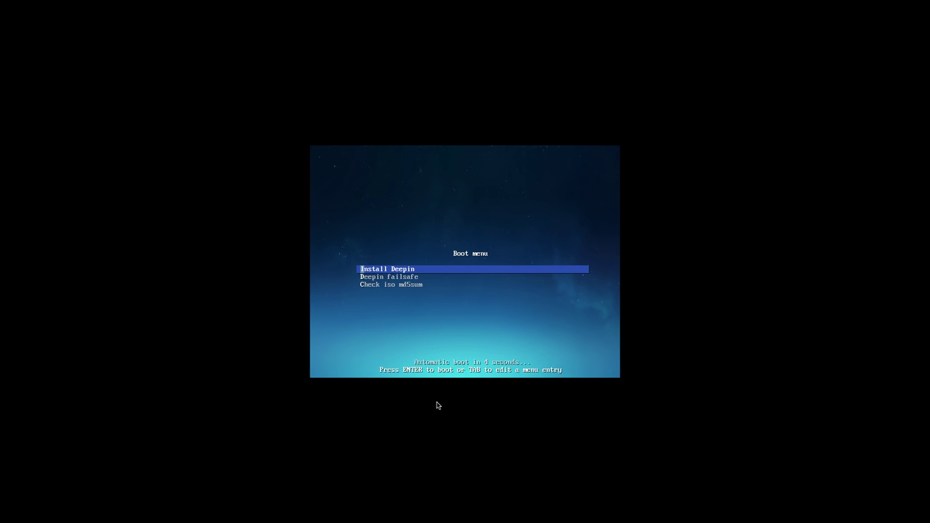
Exit the deepin installer's boot menu without starting another installation
{"action": "key", "text": "Down"}
{"action": "key", "text": "Up"}
{"action": "key", "text": "Escape"}
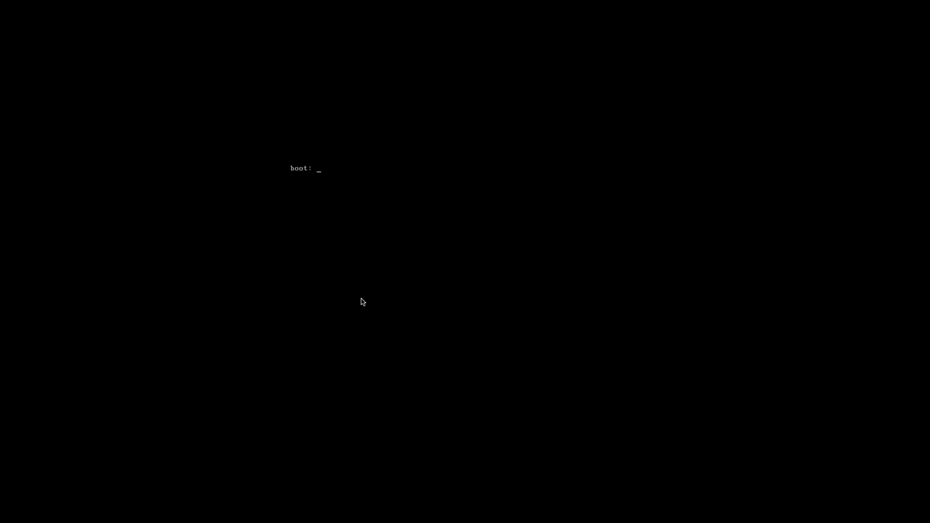
Switch from the full-screen virtual machine to the macOS desktop and restore the minimized VirtualBox manager window
{"action": "key", "text": "ctrl+Up"}
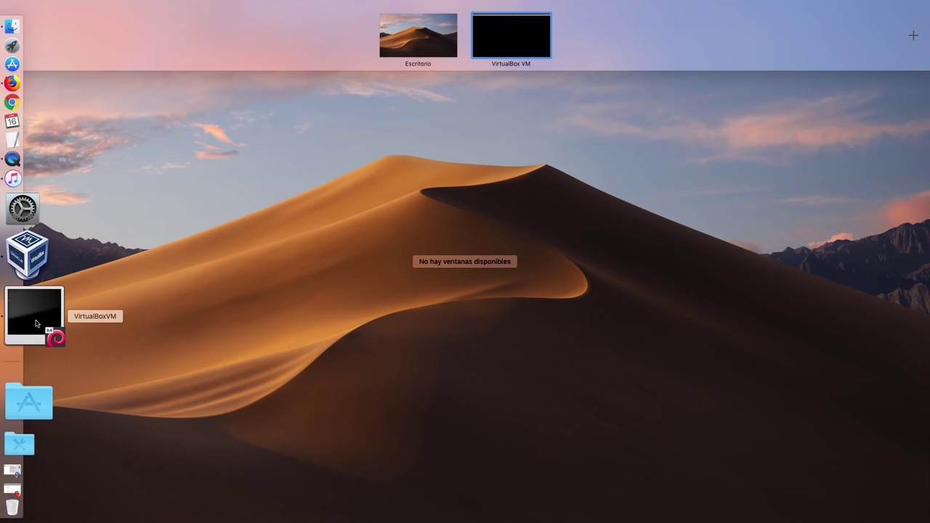
{"action": "left_click", "coordinate": [35, 324]}
{"action": "key", "text": "ctrl+Up"}
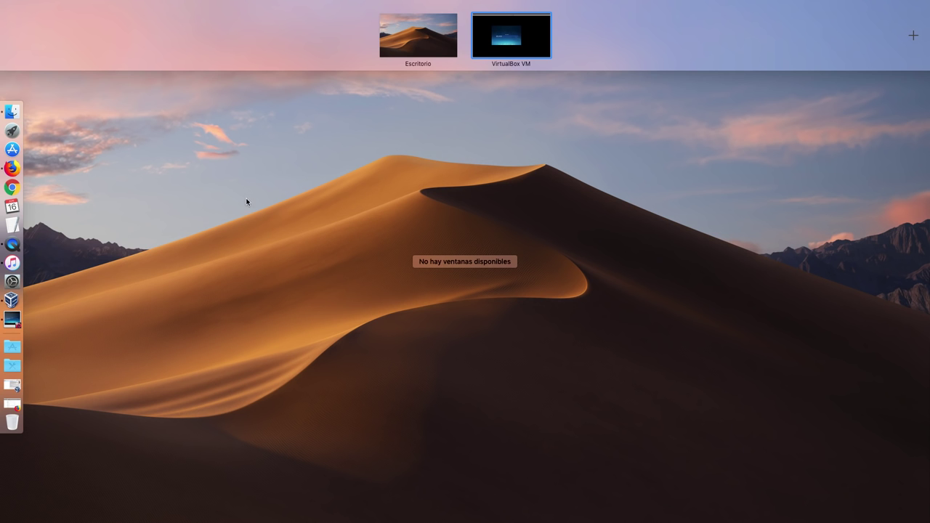
{"action": "left_click", "coordinate": [404, 56]}
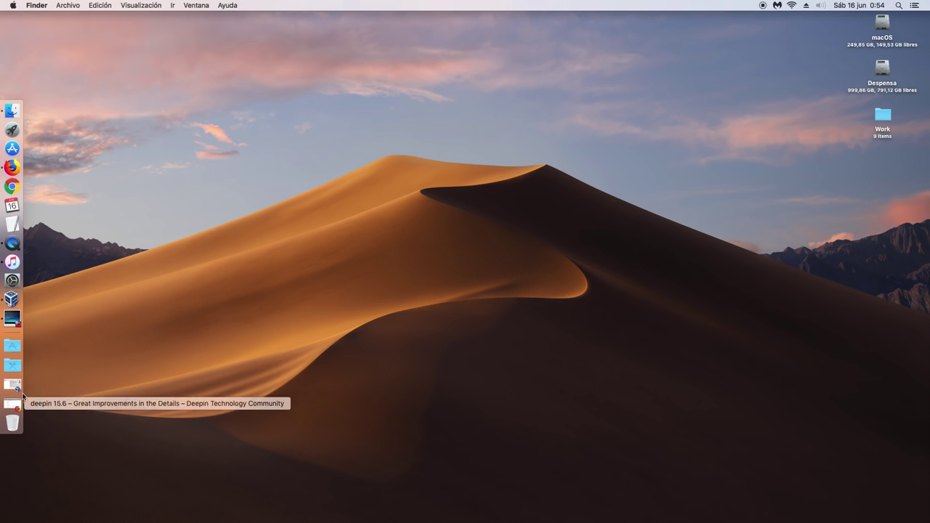
{"action": "left_click", "coordinate": [13, 385]}
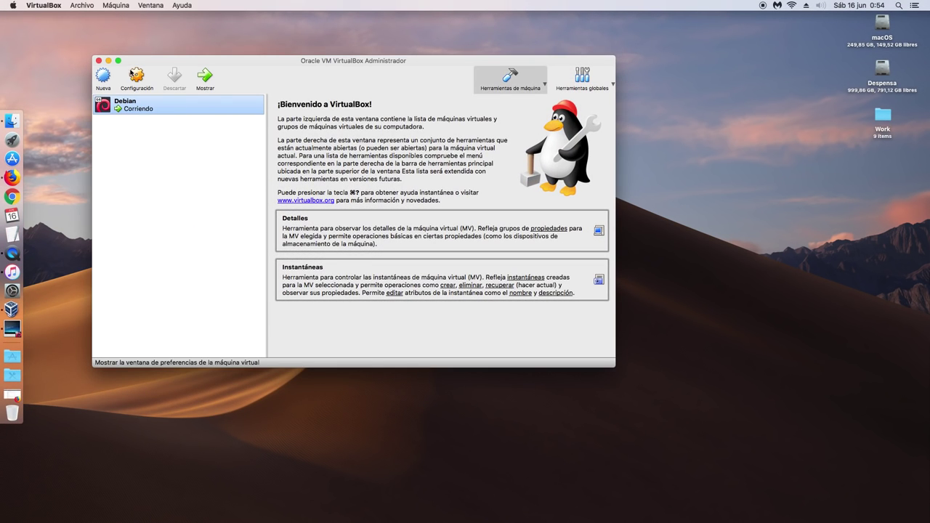
Power off the running Debian virtual machine from the VirtualBox manager
{"action": "right_click", "coordinate": [139, 106]}
{"action": "mouse_move", "coordinate": [169, 181]}
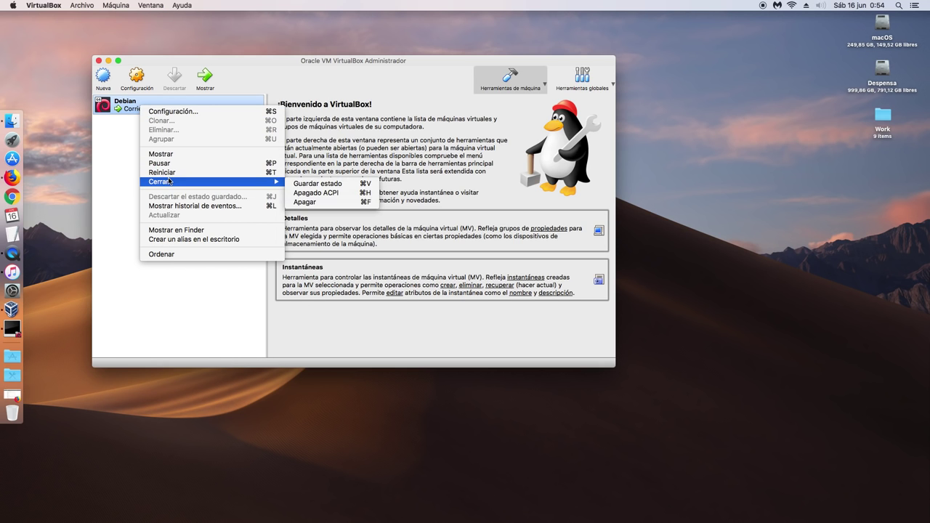
{"action": "left_click", "coordinate": [305, 202]}
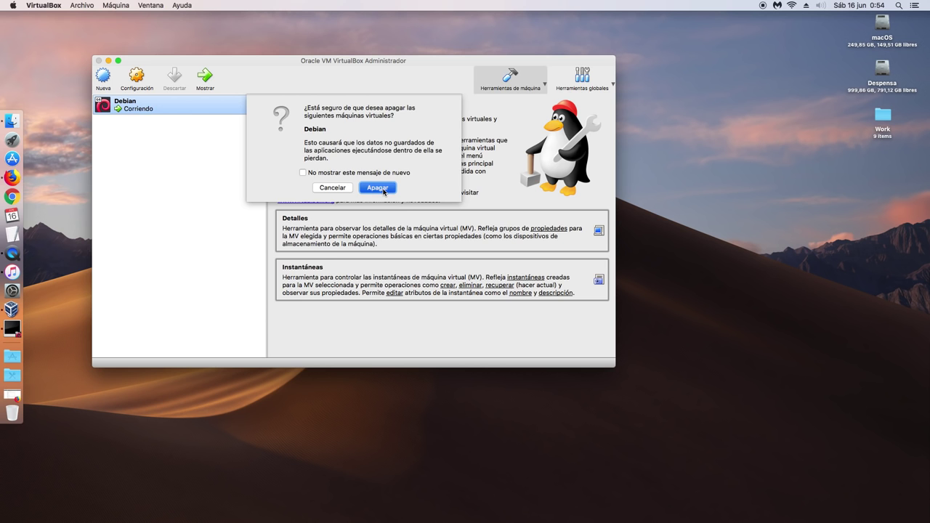
{"action": "left_click", "coordinate": [384, 190]}
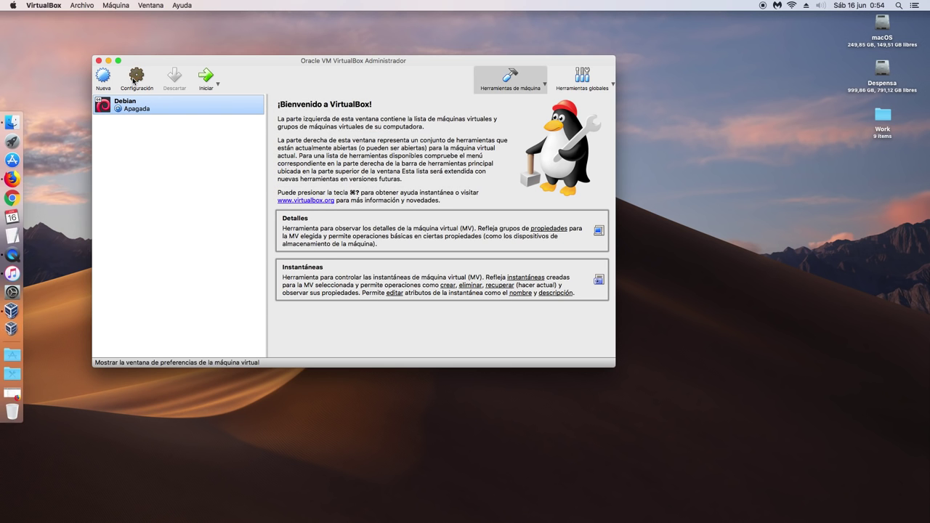
Remove the optical drive holding deepin-15.6-amd64.iso from the Debian machine's storage and save the settings
{"action": "left_click", "coordinate": [134, 81]}
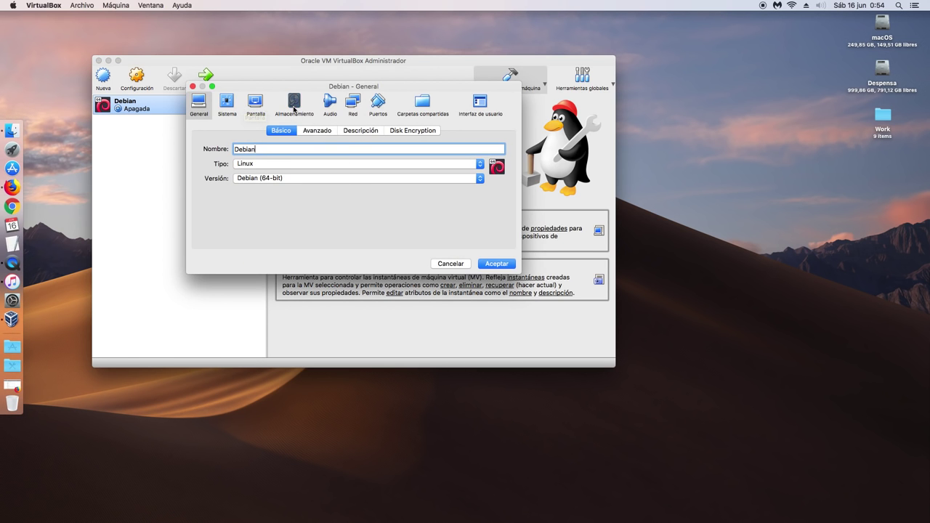
{"action": "left_click", "coordinate": [294, 105]}
{"action": "left_click", "coordinate": [244, 158]}
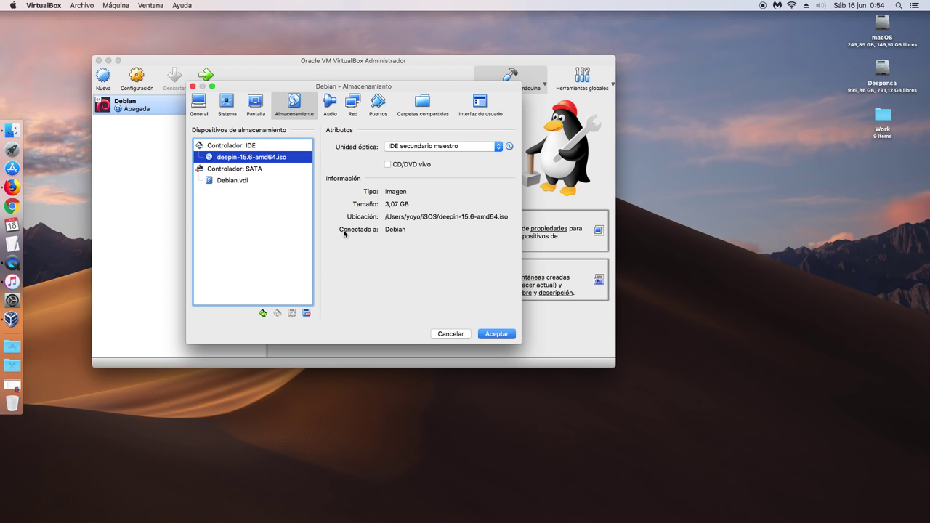
{"action": "left_click", "coordinate": [305, 312]}
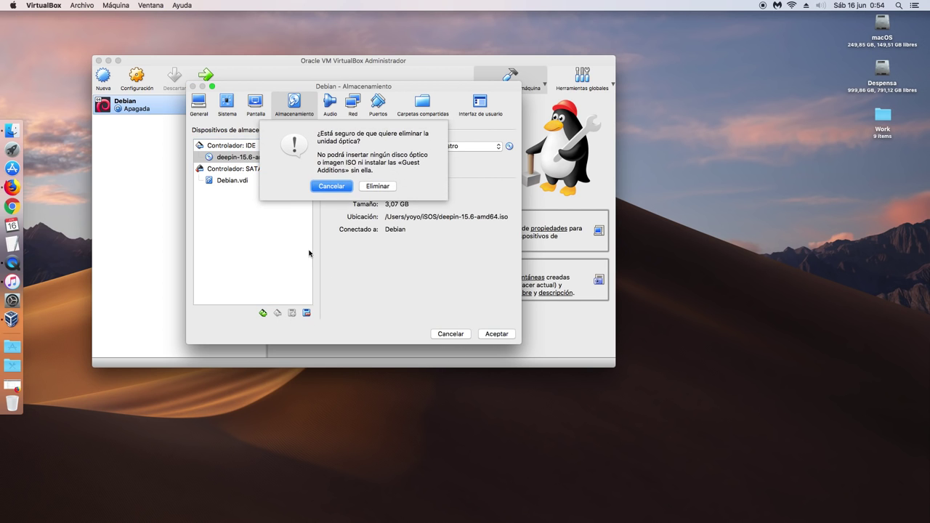
{"action": "left_click", "coordinate": [377, 190]}
{"action": "left_click", "coordinate": [488, 334]}
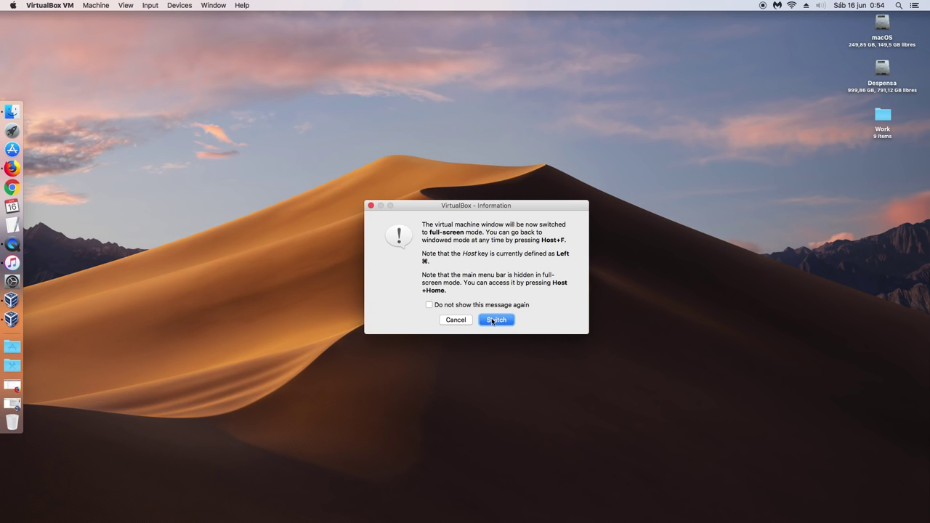
Start the Debian machine in full-screen mode, dismiss the keyboard-capture notice and boot the Deepin 15.6 GNU/Linux entry
{"action": "left_click", "coordinate": [494, 320]}
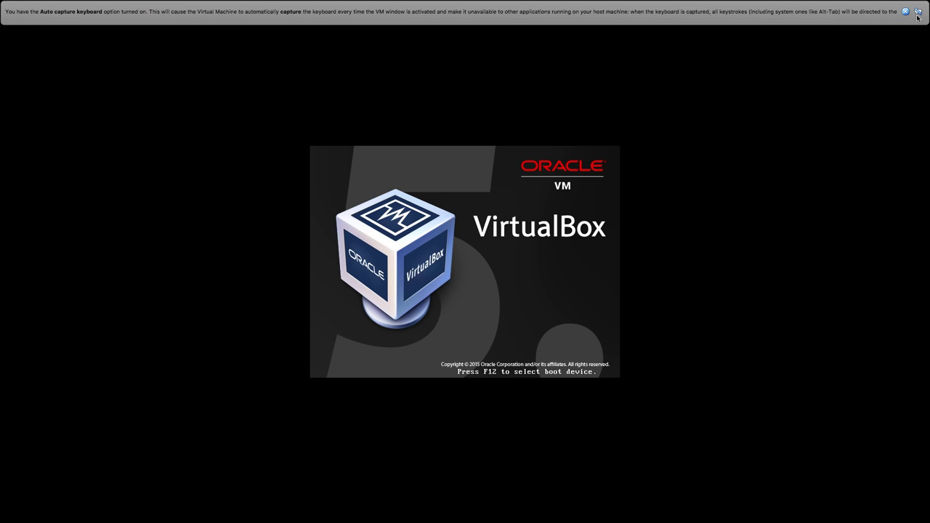
{"action": "left_click", "coordinate": [919, 15]}
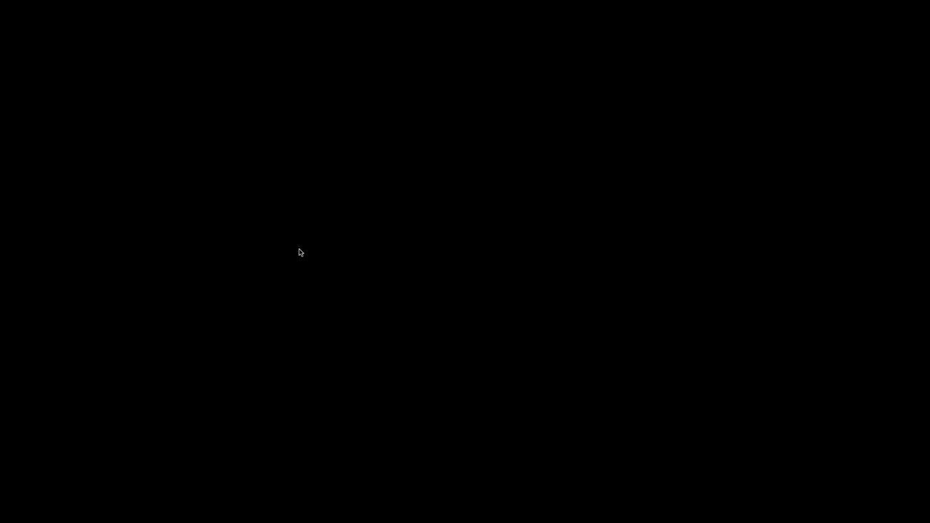
{"action": "key", "text": "Down"}
{"action": "key", "text": "Up"}
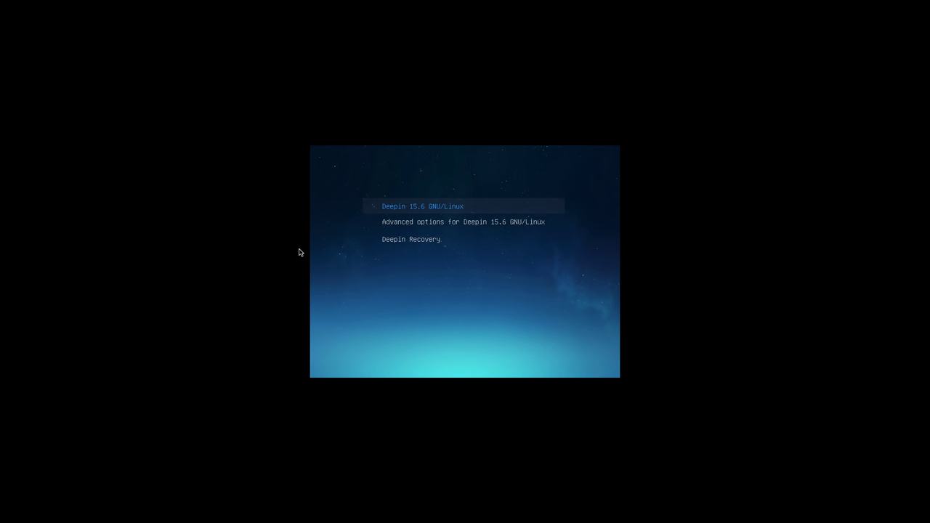
{"action": "key", "text": "Return"}
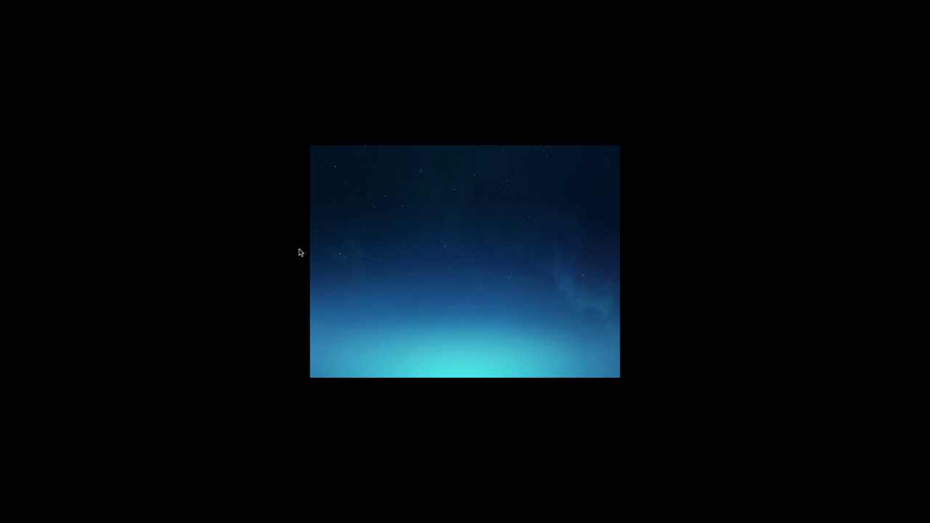